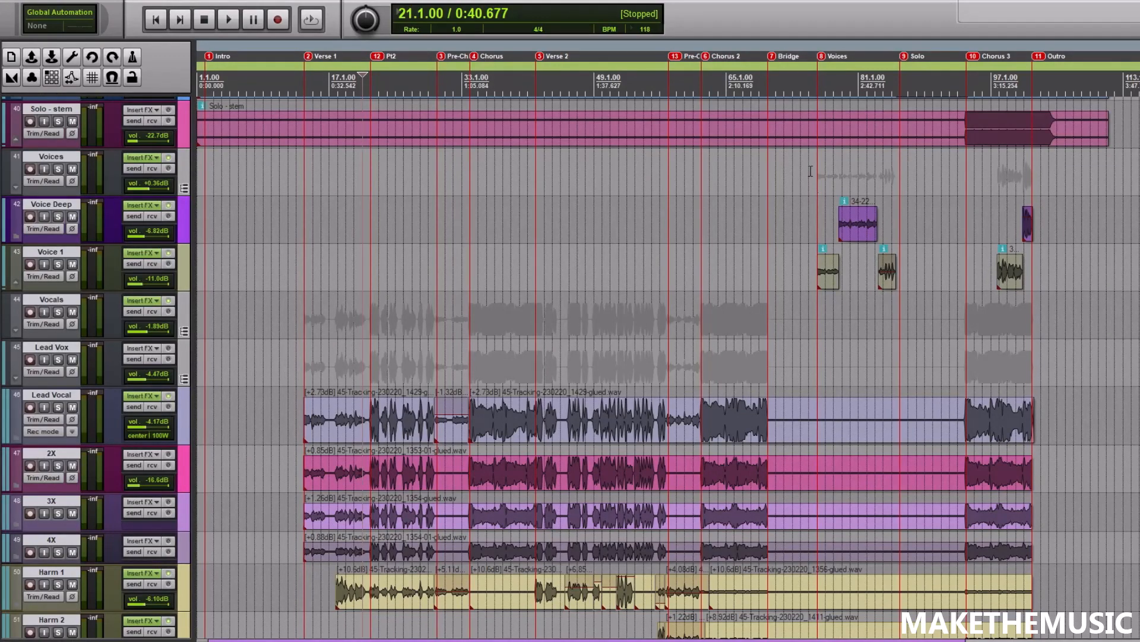
Step: Place the edit cursor at the start of Verse 1, at bar 14.1.00
scroll(581, 360, "up", 3)
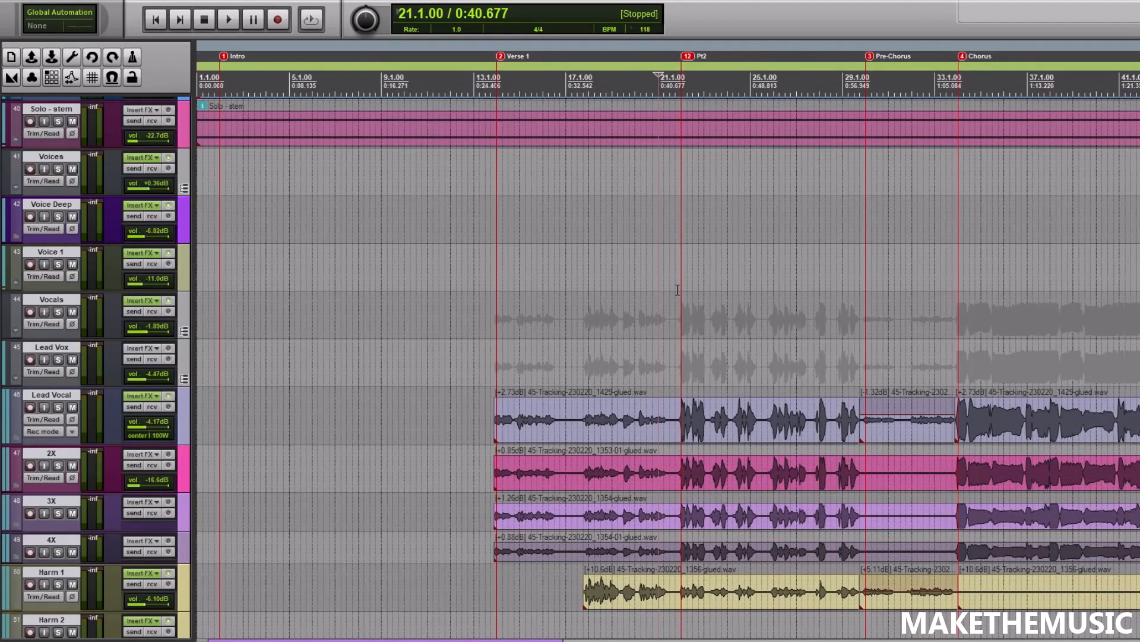
scroll(678, 289, "up", 3)
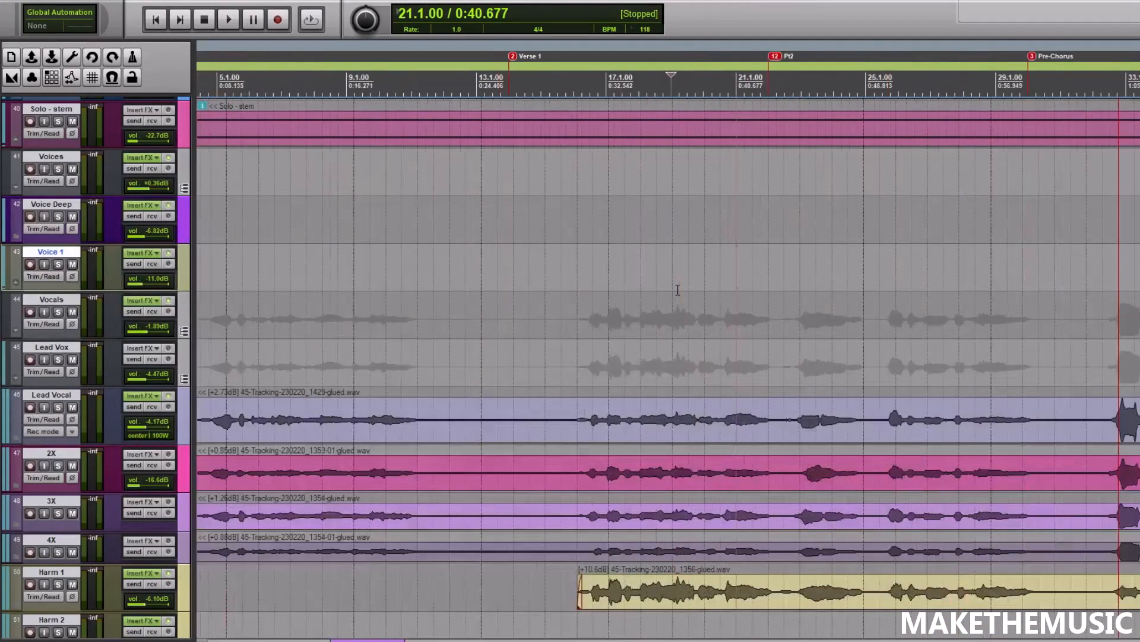
left_click(677, 288)
scroll(627, 274, "down", 2)
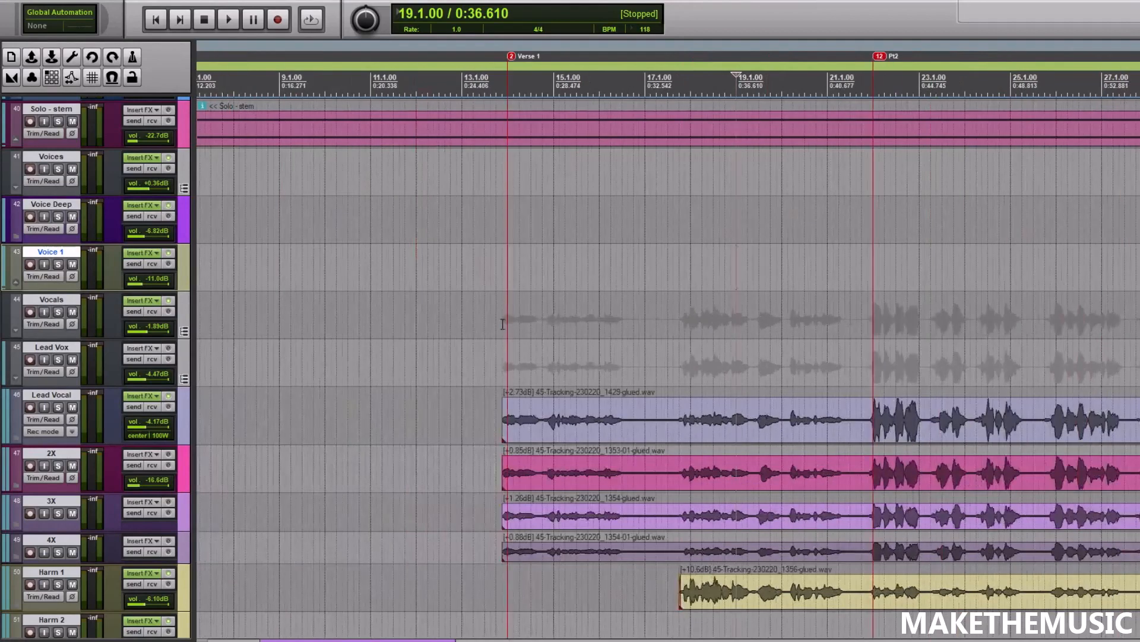
left_click(518, 331)
scroll(510, 330, "up", 3)
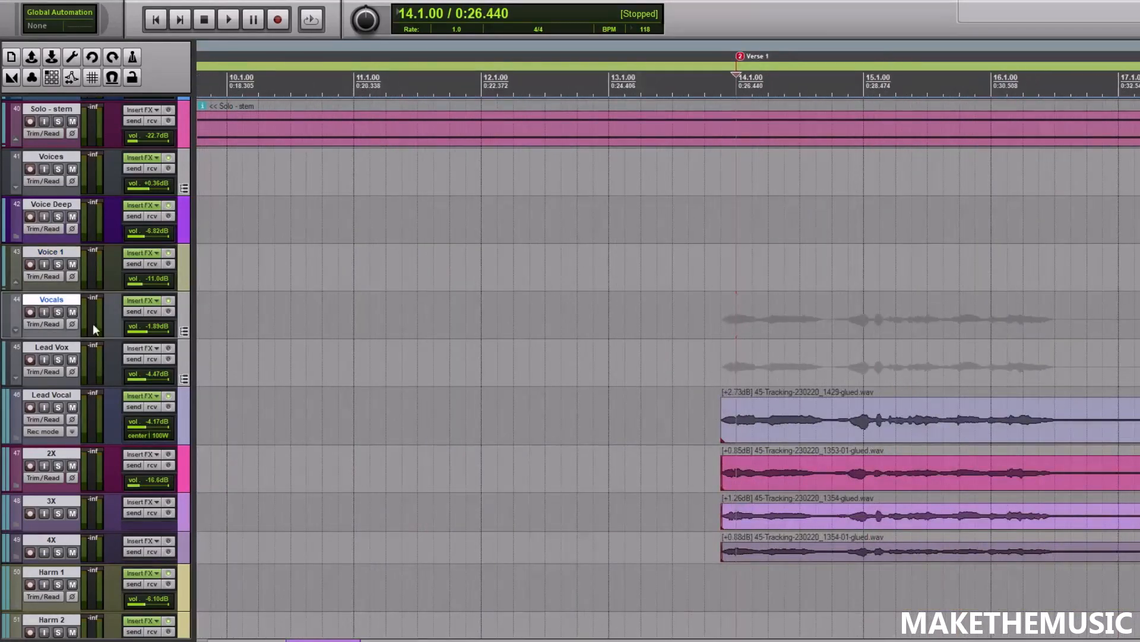
Step: Solo the Lead Vocal track and open its FX chain, placing the window clear of the transport
left_click(58, 407)
scroll(603, 313, "down", 2)
left_click(141, 397)
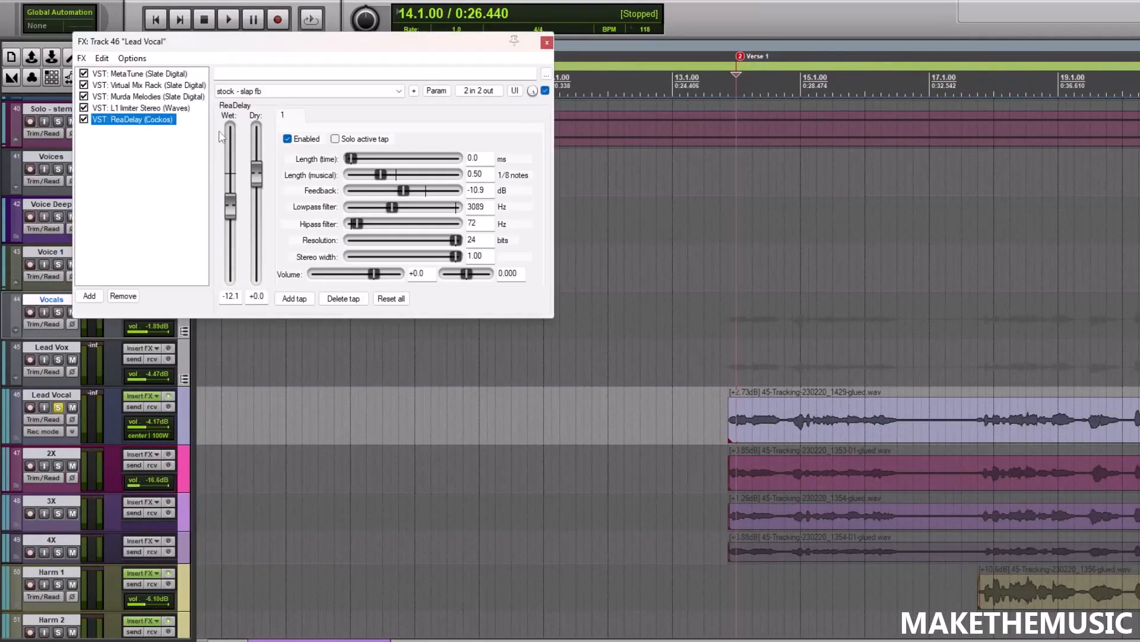
left_click_drag(324, 48, 339, 85)
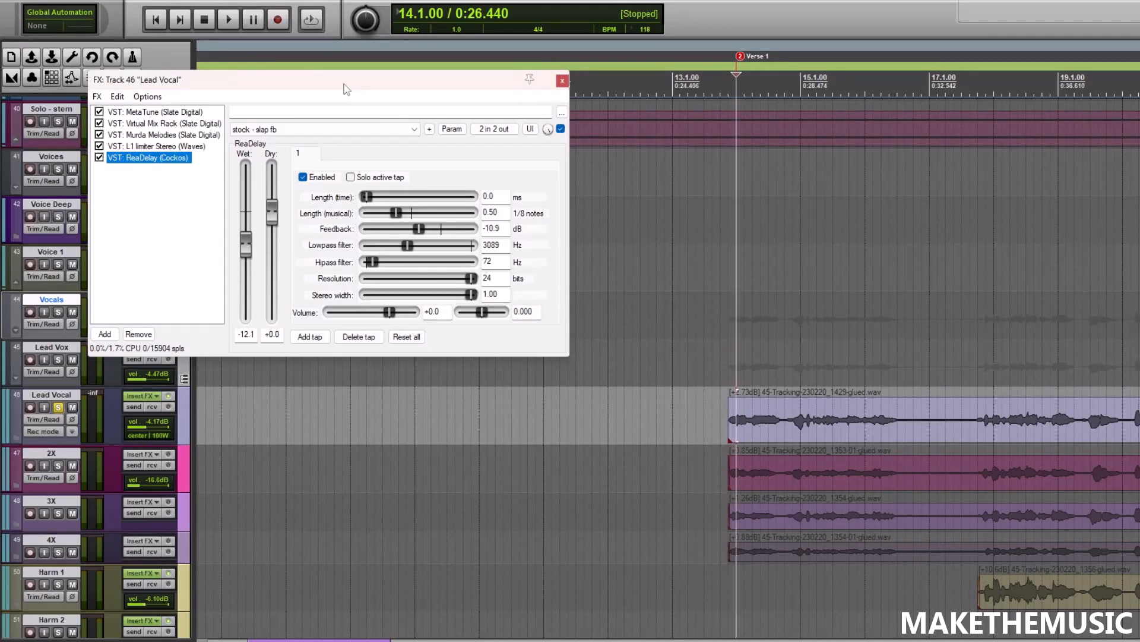
Step: Play the soloed lead vocal from just before the Pt2 marker to hear the ReaDelay slap preset
left_click(731, 315)
scroll(773, 297, "up", 3)
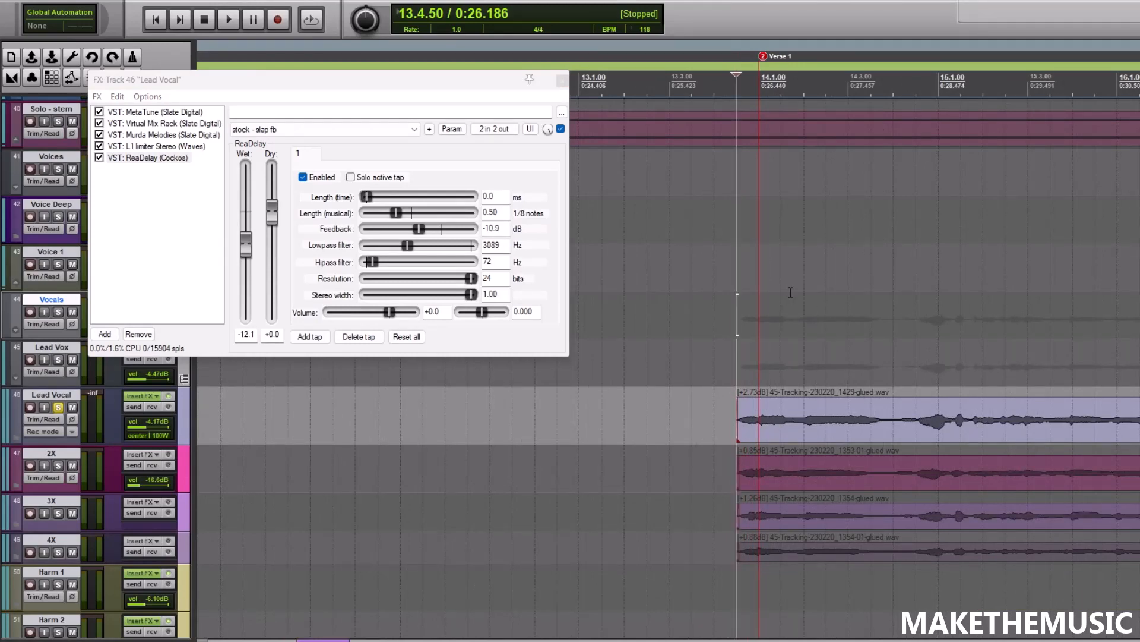
scroll(791, 294, "down", 5)
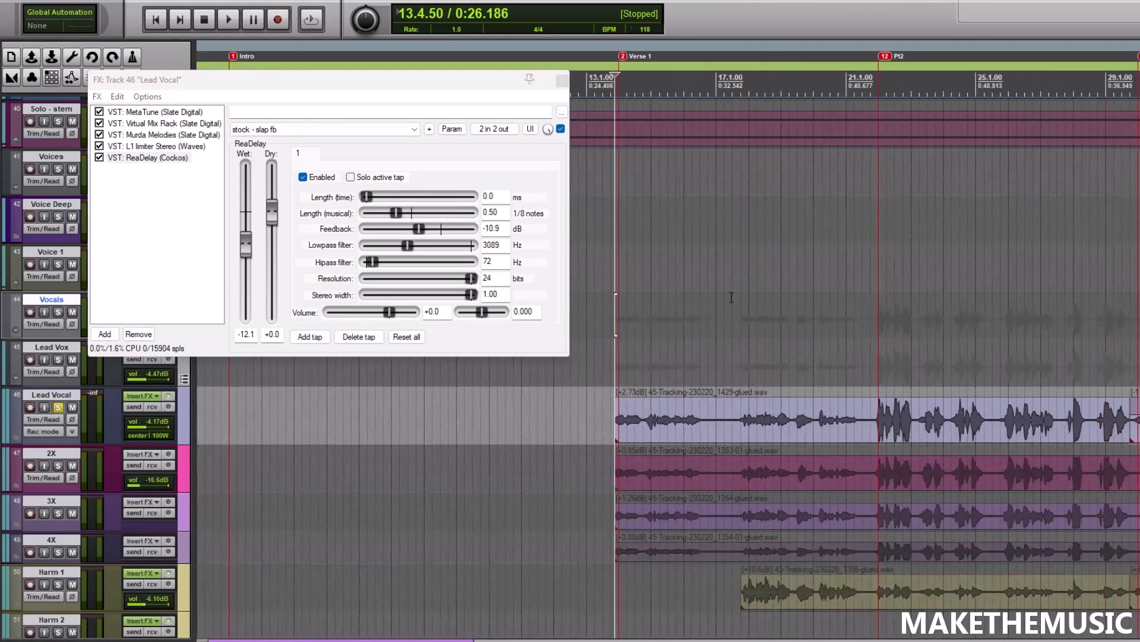
left_click(863, 349)
key("space")
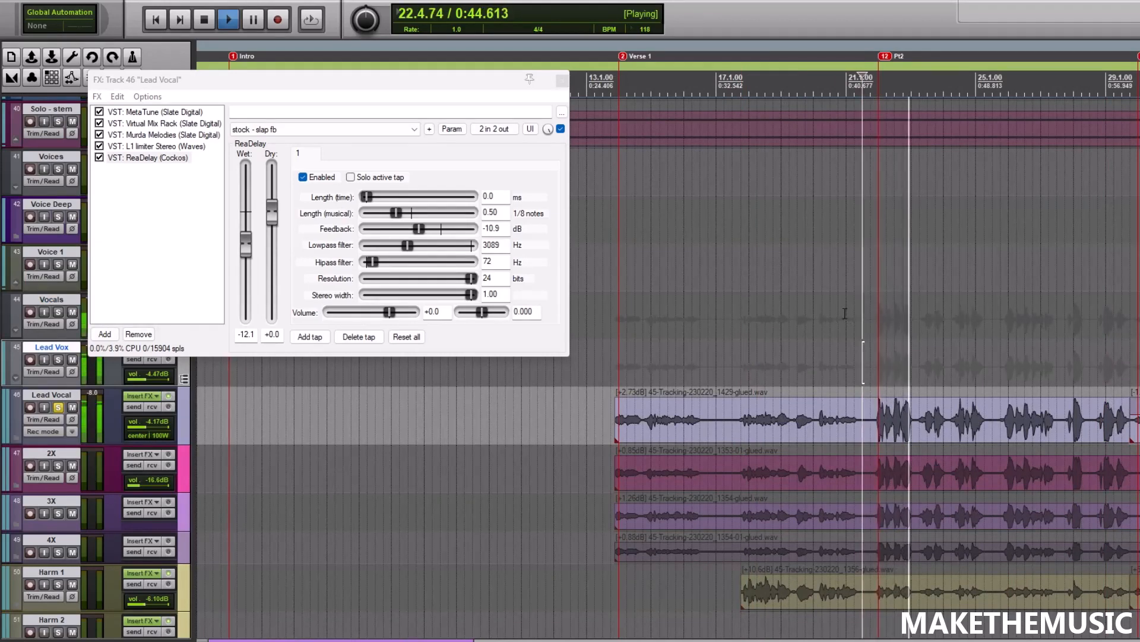
scroll(844, 313, "down", 1)
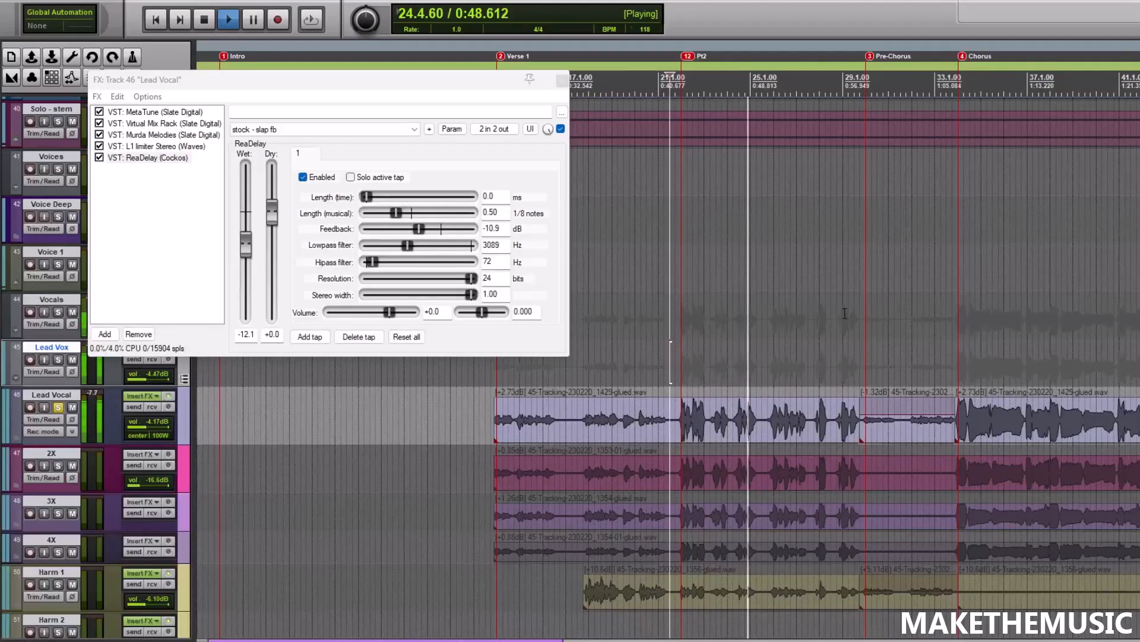
key("space")
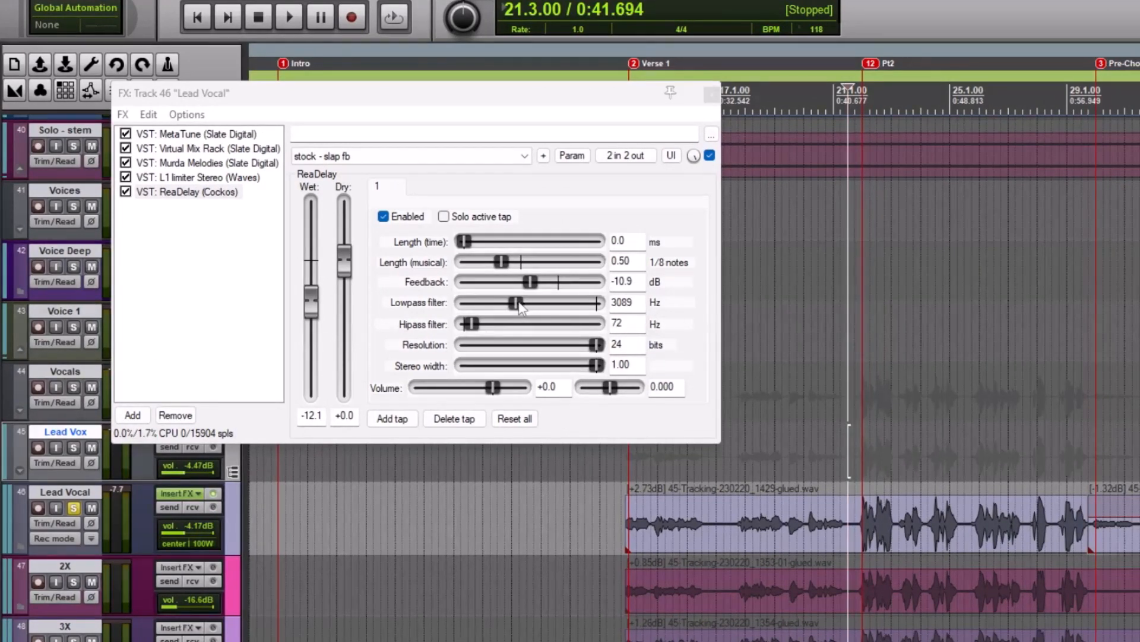
Step: During playback, sweep ReaDelay's lowpass filter up to 20000 Hz and back down to 3073 Hz
key("space")
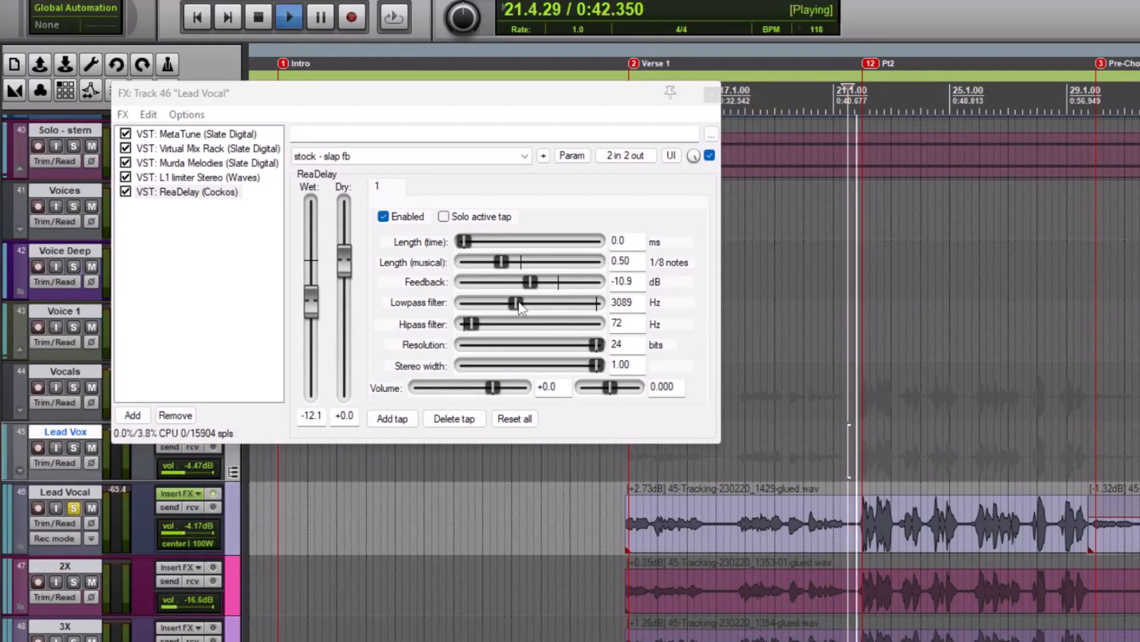
left_click_drag(518, 304, 601, 304)
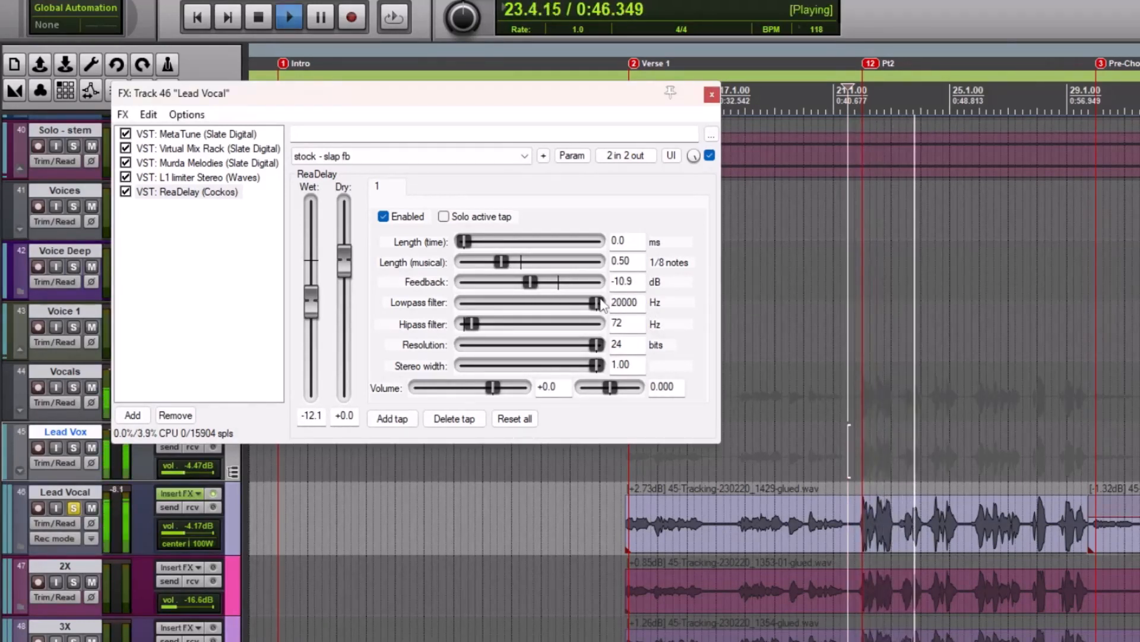
left_click_drag(601, 304, 524, 319)
key("space")
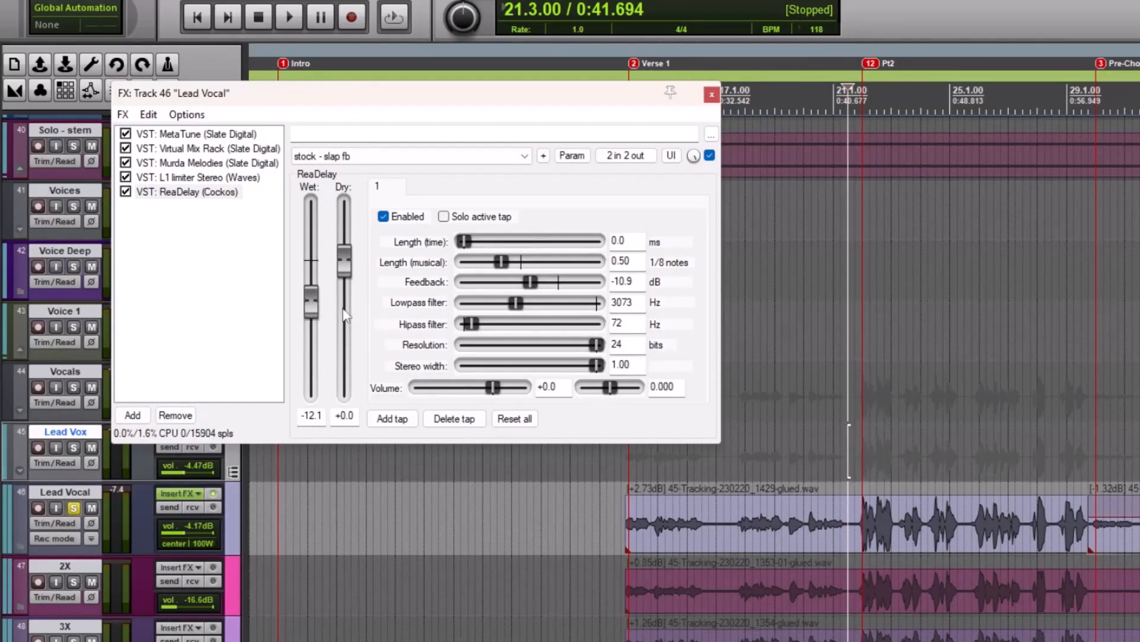
Step: Set ReaDelay's wet level to -12.5 during playback and look through its stock presets without changing the preset
key("space")
mouse_move(311, 313)
left_mouse_down()
mouse_move(309, 235)
mouse_move(329, 286)
mouse_move(318, 304)
mouse_move(326, 399)
mouse_move(328, 318)
left_mouse_up()
key("space")
key("space")
key("space")
left_click(413, 157)
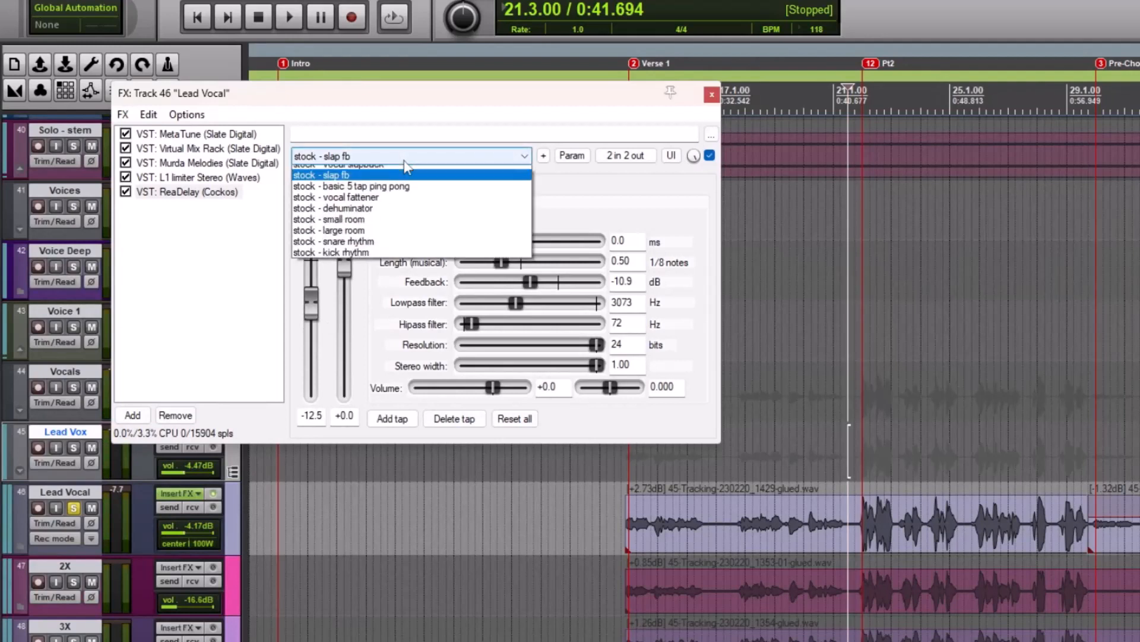
left_click(446, 100)
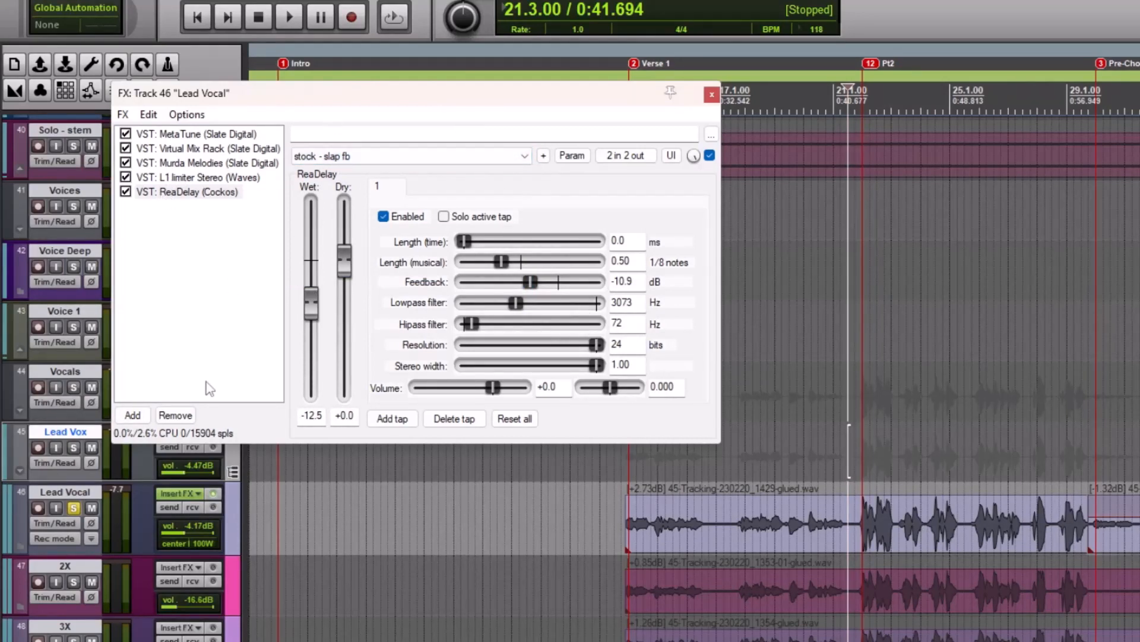
Step: Bypass ReaDelay and add VST: kHs Delay (Kilohearts) to the Lead Vocal track, keeping only the new plugin's window open
left_click(125, 191)
left_click(133, 415)
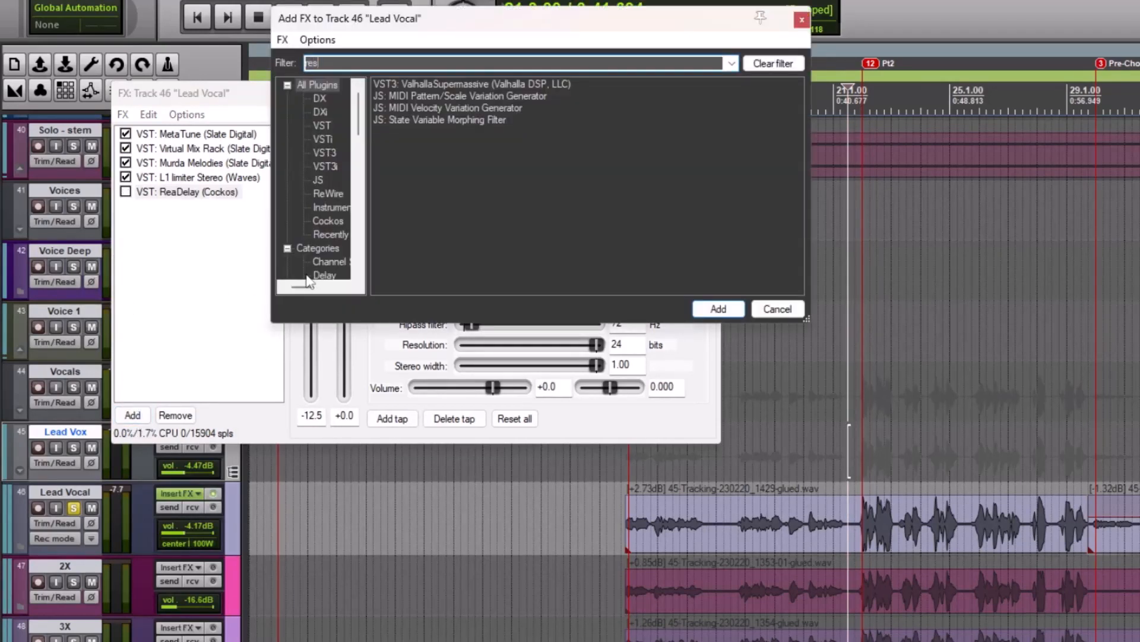
type("del")
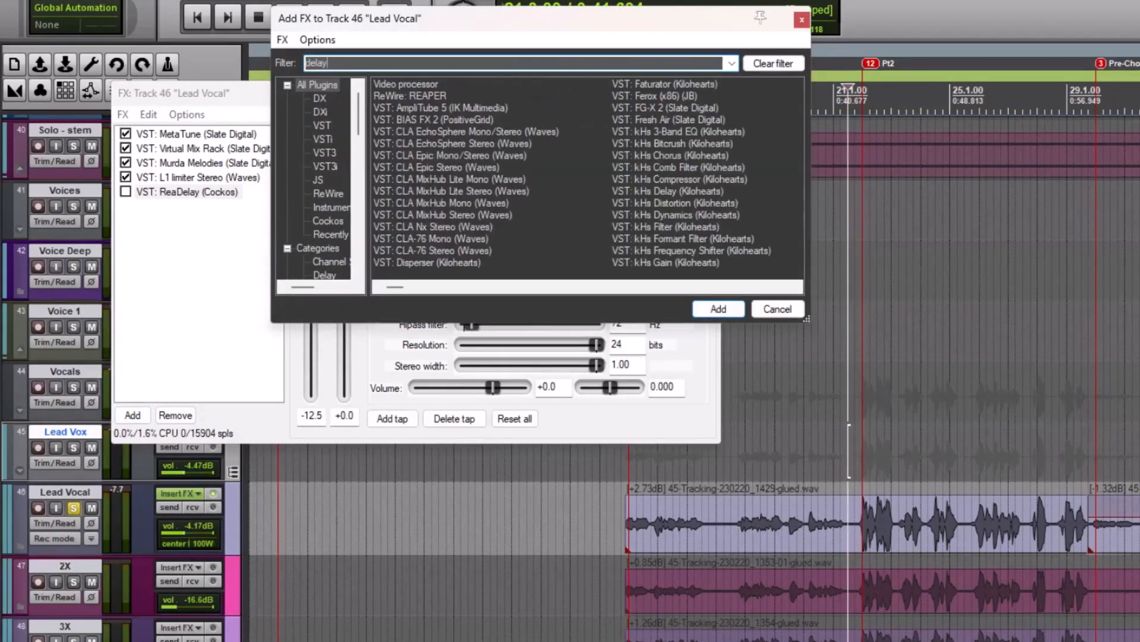
type("ay")
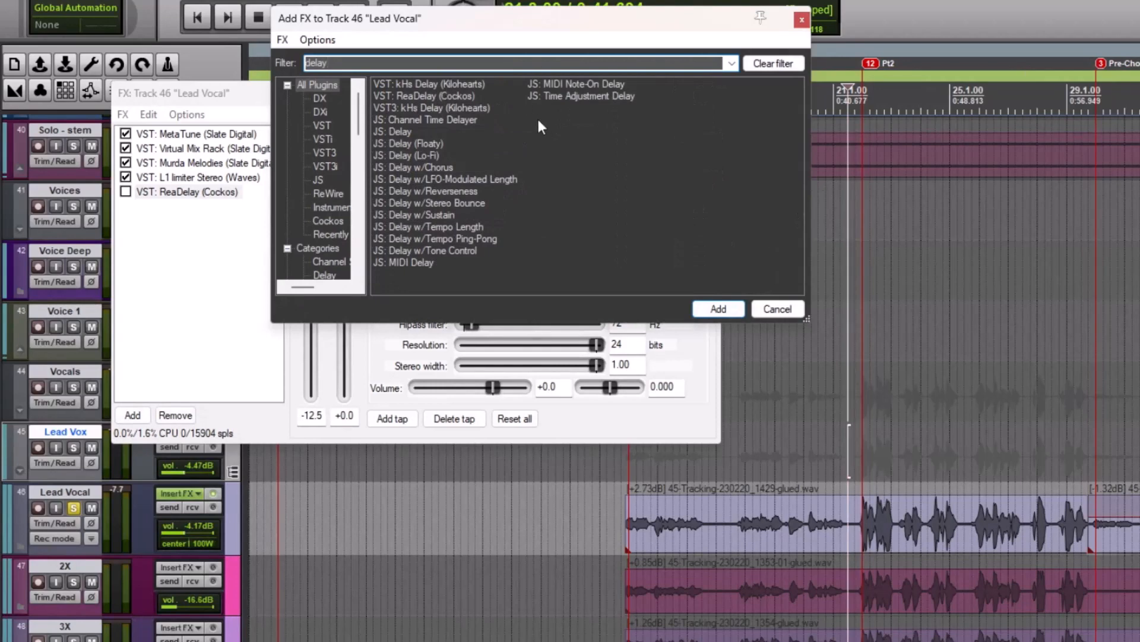
double_click(440, 83)
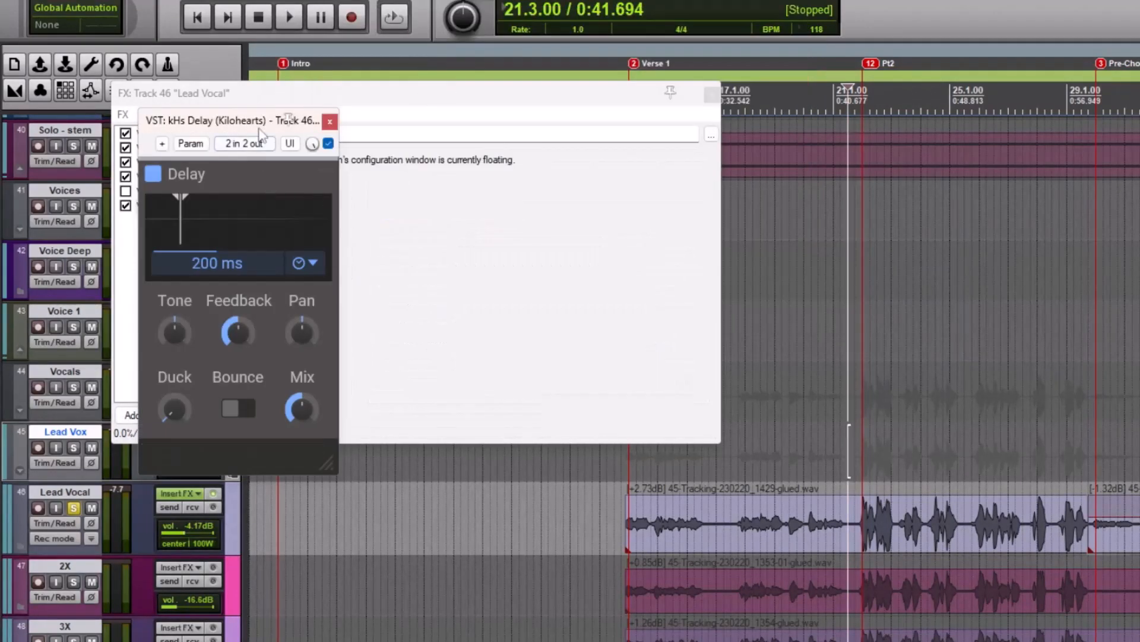
left_click_drag(262, 121, 480, 81)
left_click(714, 98)
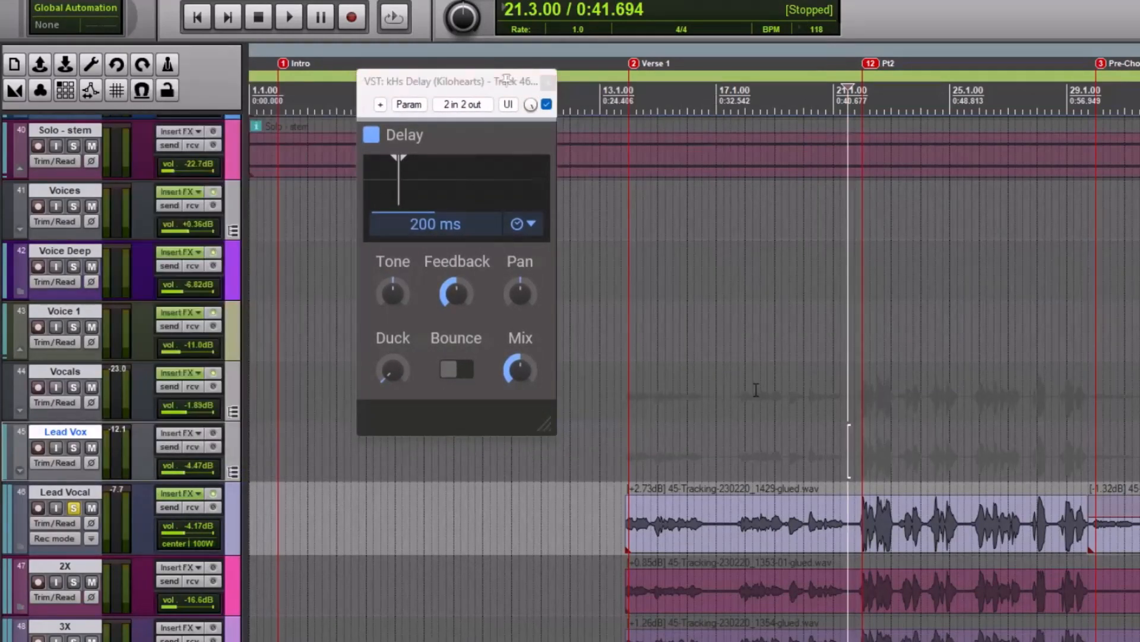
Step: Place the edit cursor at the beginning of the lead vocal clip and play it to hear the 200 ms kHs Delay
scroll(756, 390, "up", 3)
left_click(316, 468)
scroll(360, 467, "up", 3)
scroll(917, 407, "down", 5)
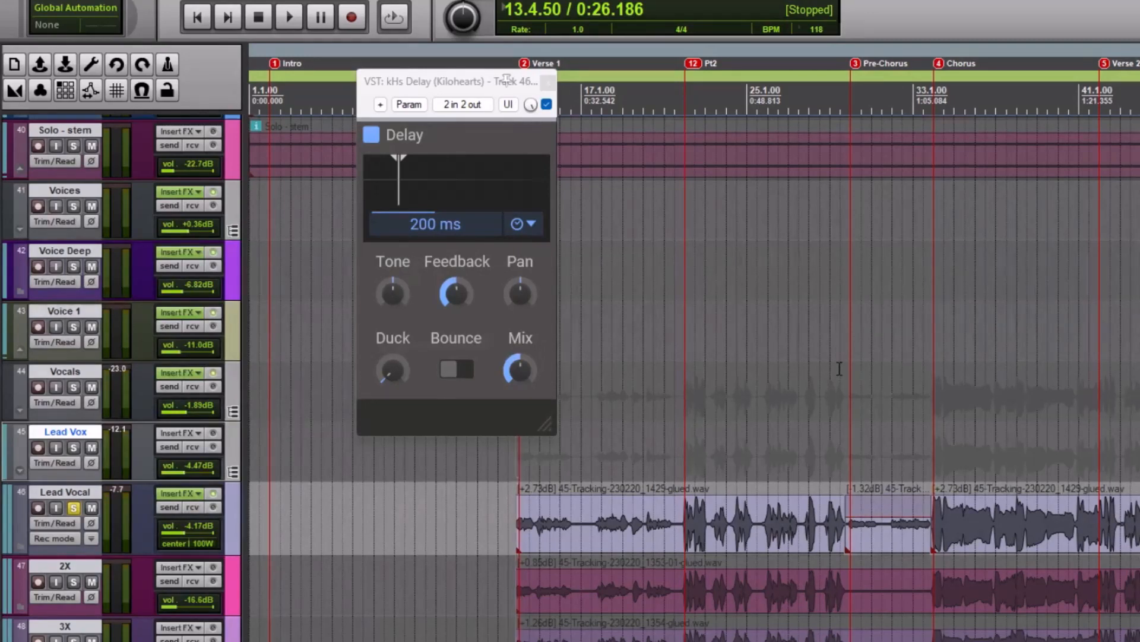
scroll(873, 356, "up", 3)
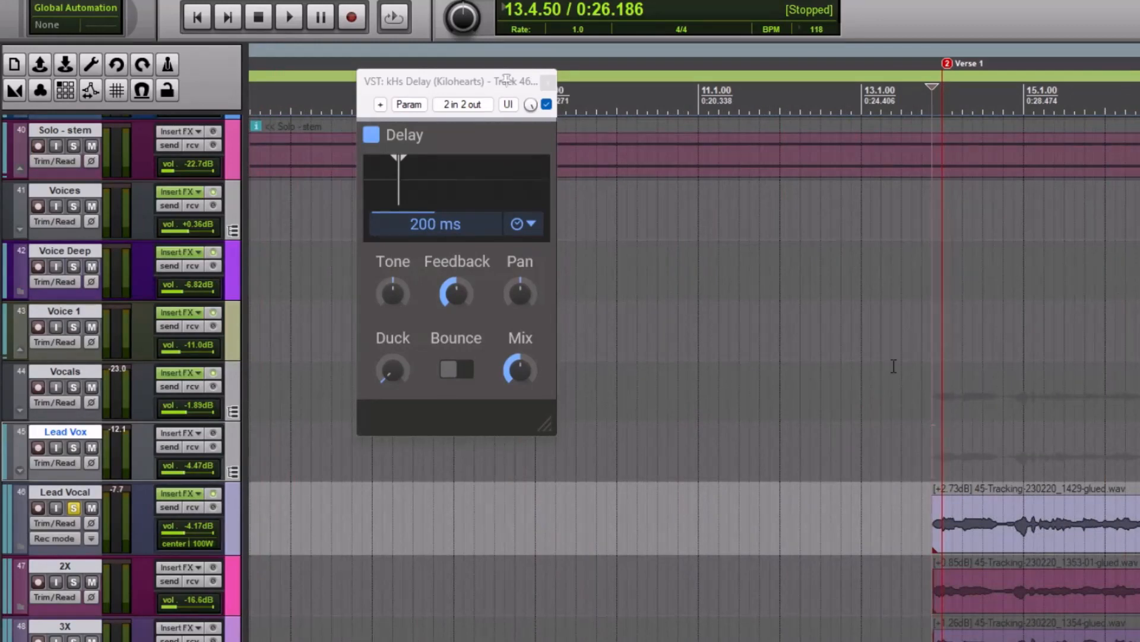
scroll(864, 351, "down", 2)
key("space")
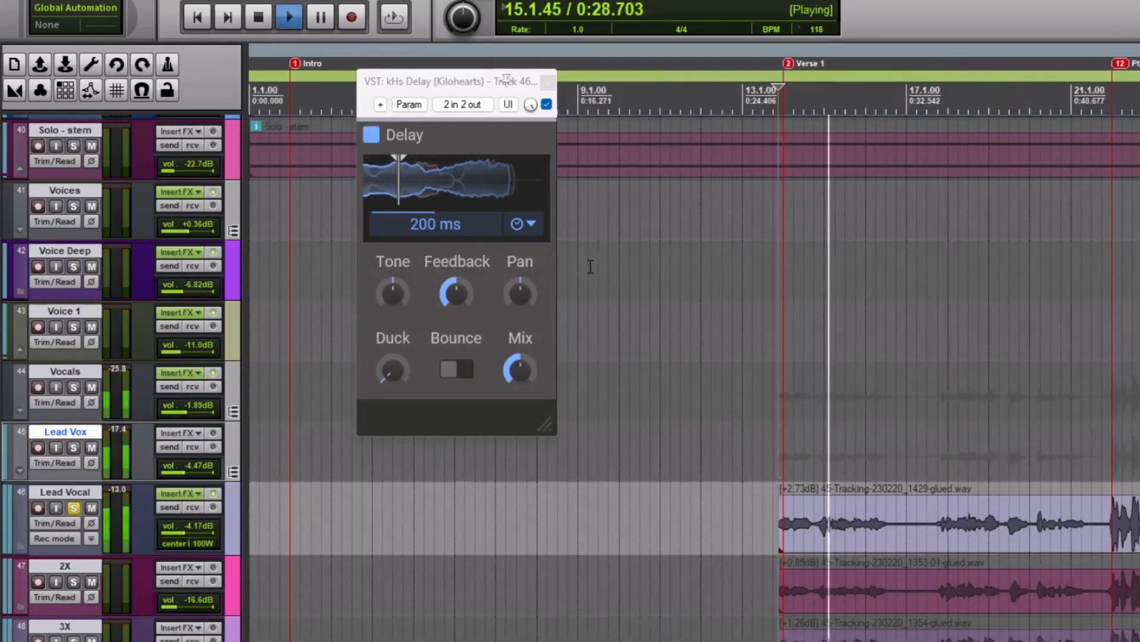
key("space")
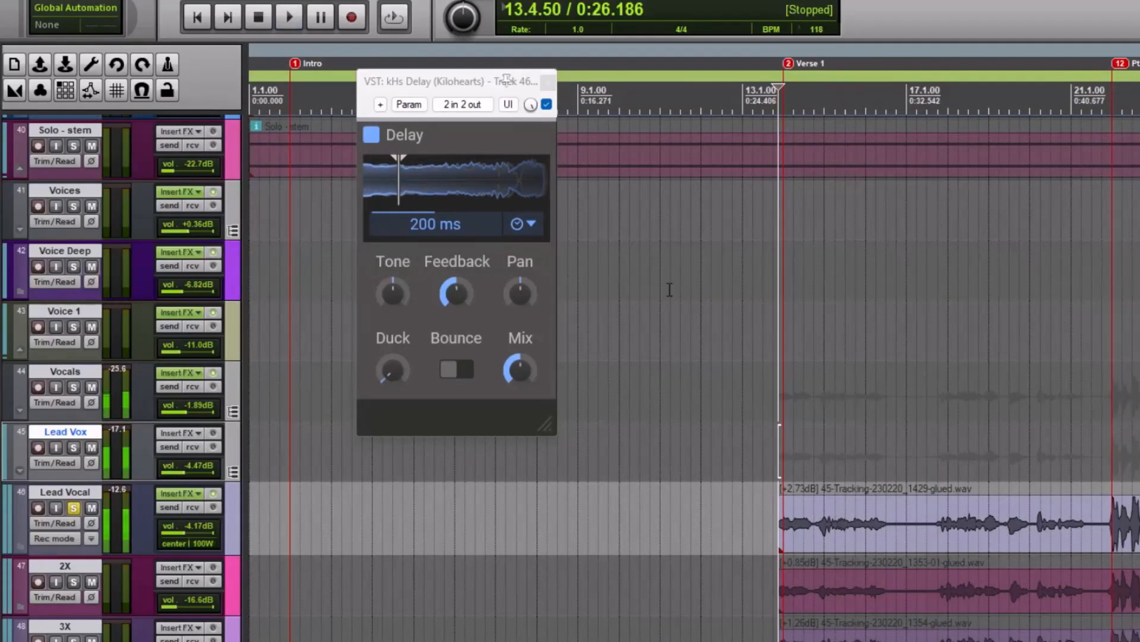
Step: Enlarge the kHs Delay plugin window so its controls are easier to read
scroll(712, 295, "down", 2)
scroll(832, 315, "up", 4)
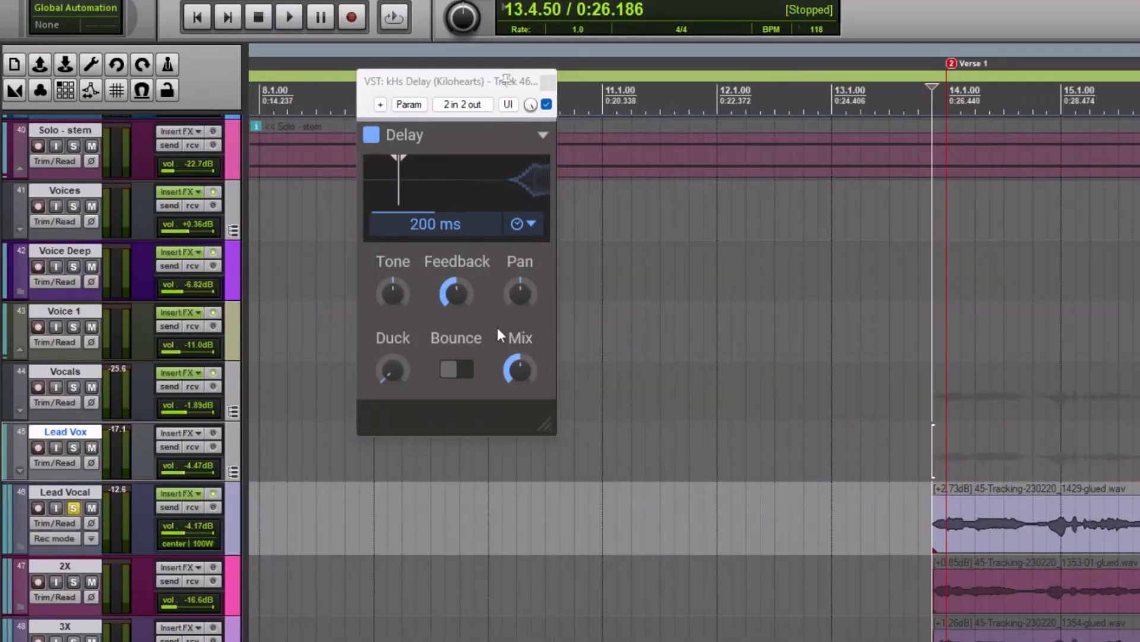
left_click_drag(552, 434, 615, 528)
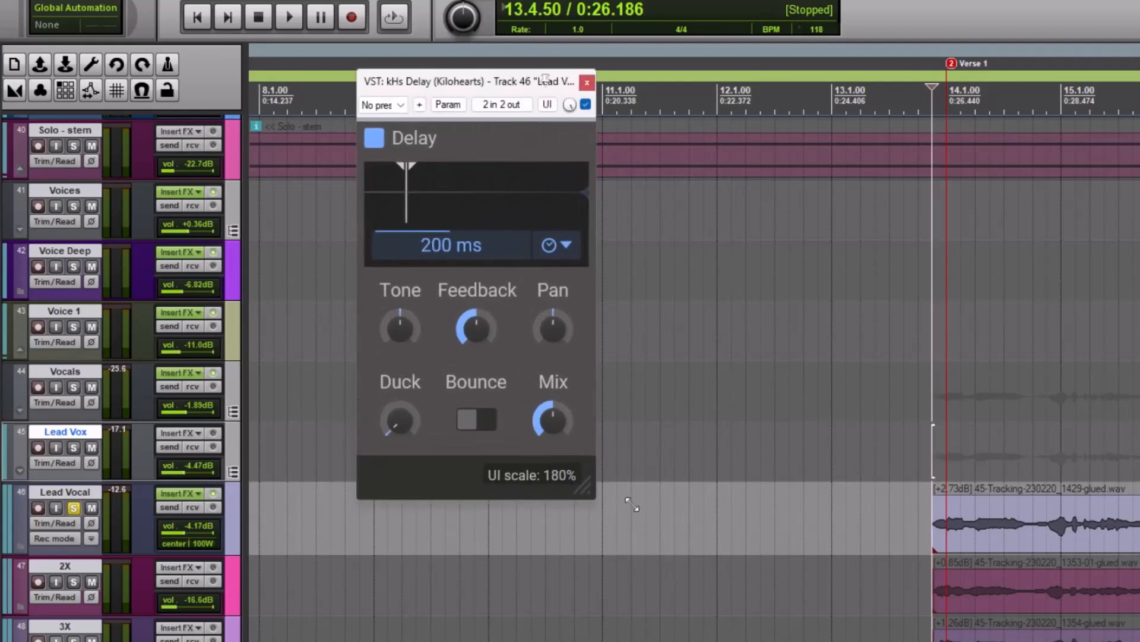
Step: Turn the kHs Delay's Duck amount up to maximum and audition it on the opening of Verse 1
scroll(777, 432, "down", 3)
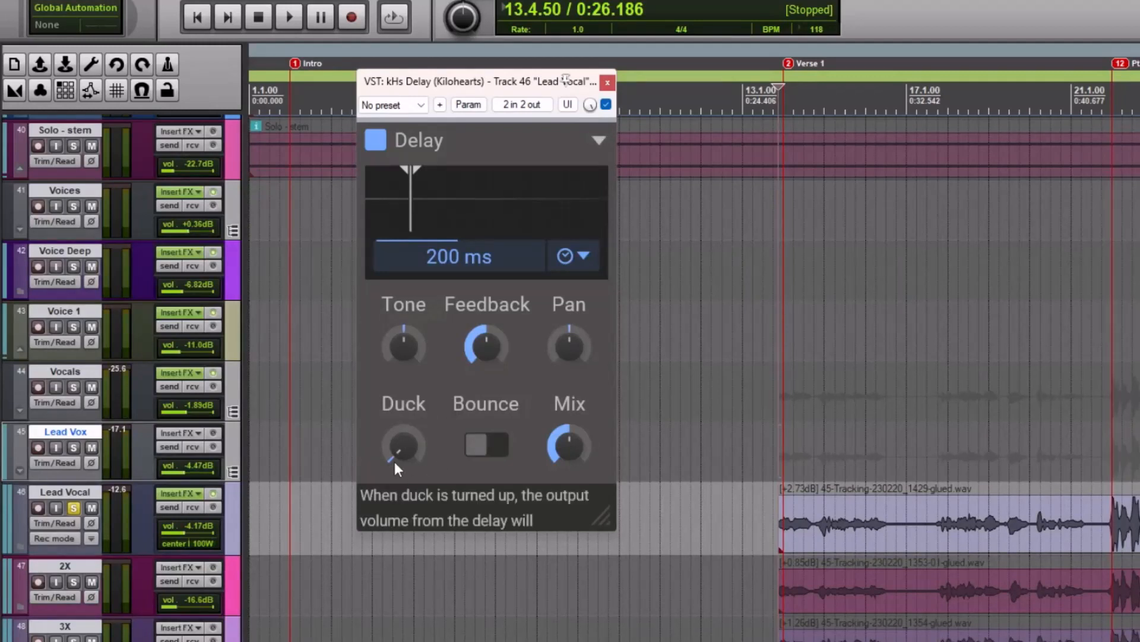
left_click_drag(403, 446, 403, 410)
key("space")
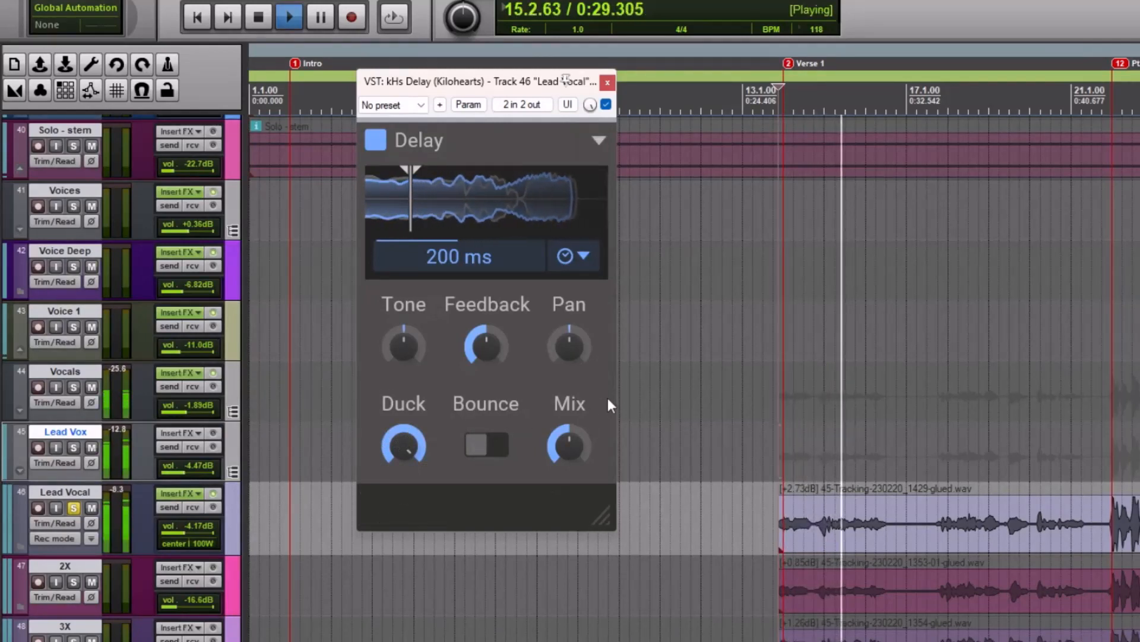
key("space")
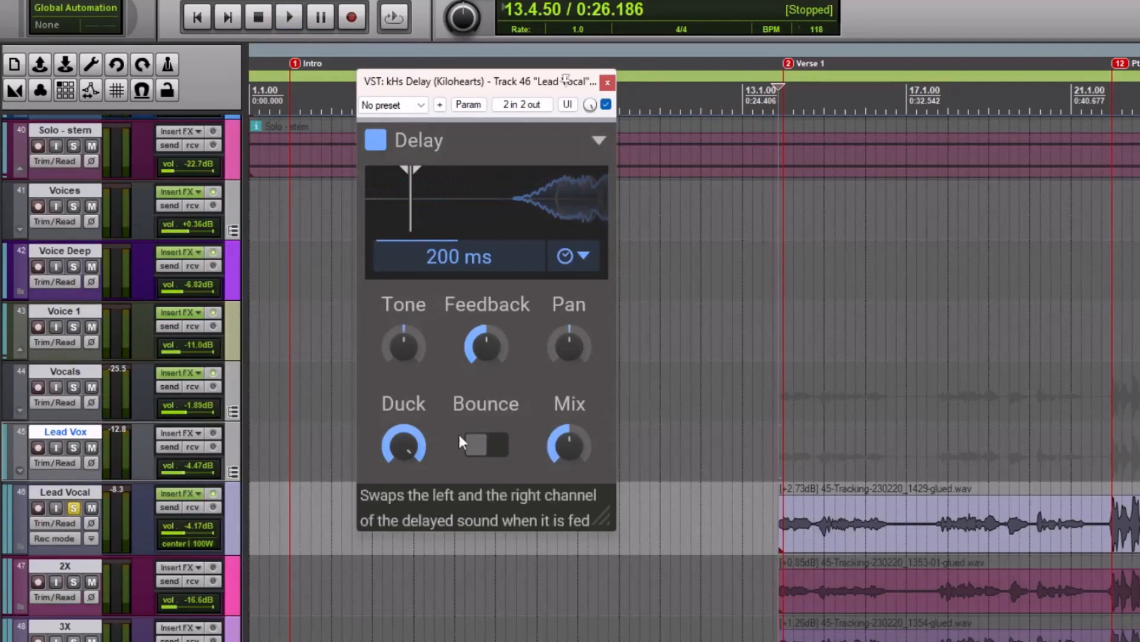
Step: Lower the kHs Delay's Duck amount to slightly above its midpoint, leaving Tone and Feedback as they are
mouse_move(384, 452)
left_click_drag(406, 447, 406, 451)
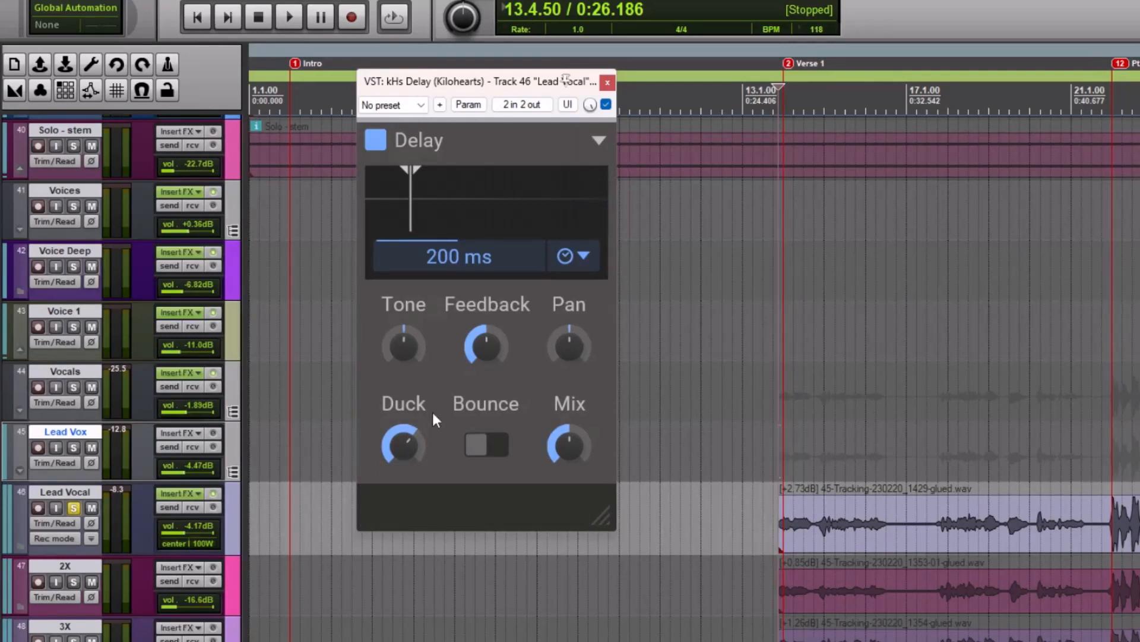
left_click_drag(400, 444, 411, 444)
mouse_move(406, 342)
left_mouse_down()
mouse_move(406, 363)
mouse_move(406, 343)
left_mouse_up()
left_click(492, 346)
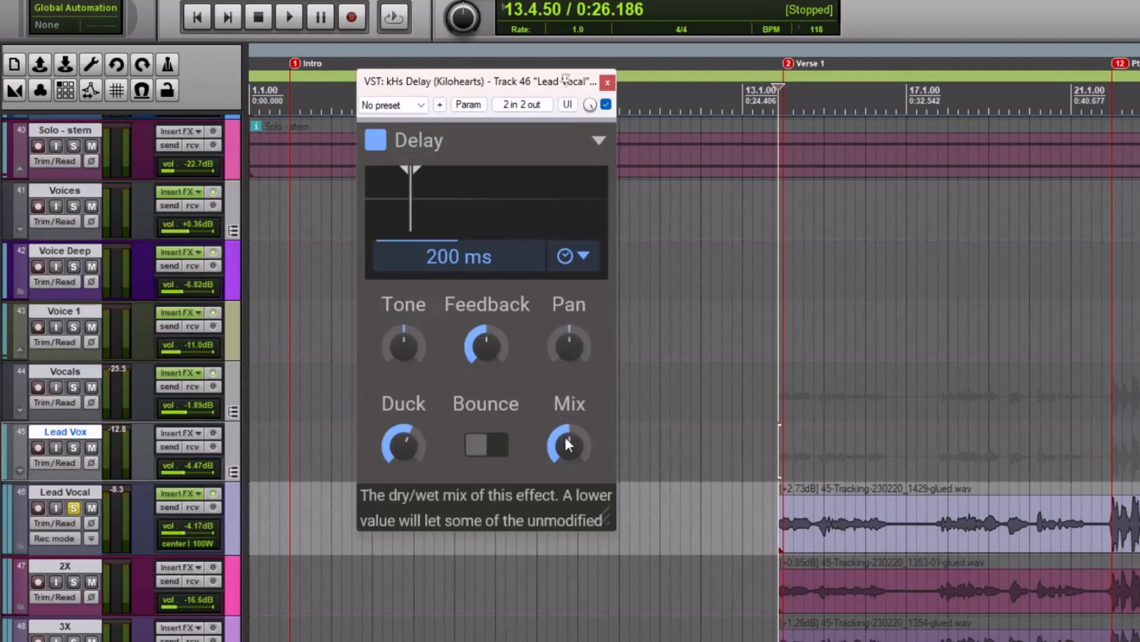
Step: Sweep the kHs Delay's delay time through long and short values and settle on 246 ms
left_click_drag(454, 235, 444, 223)
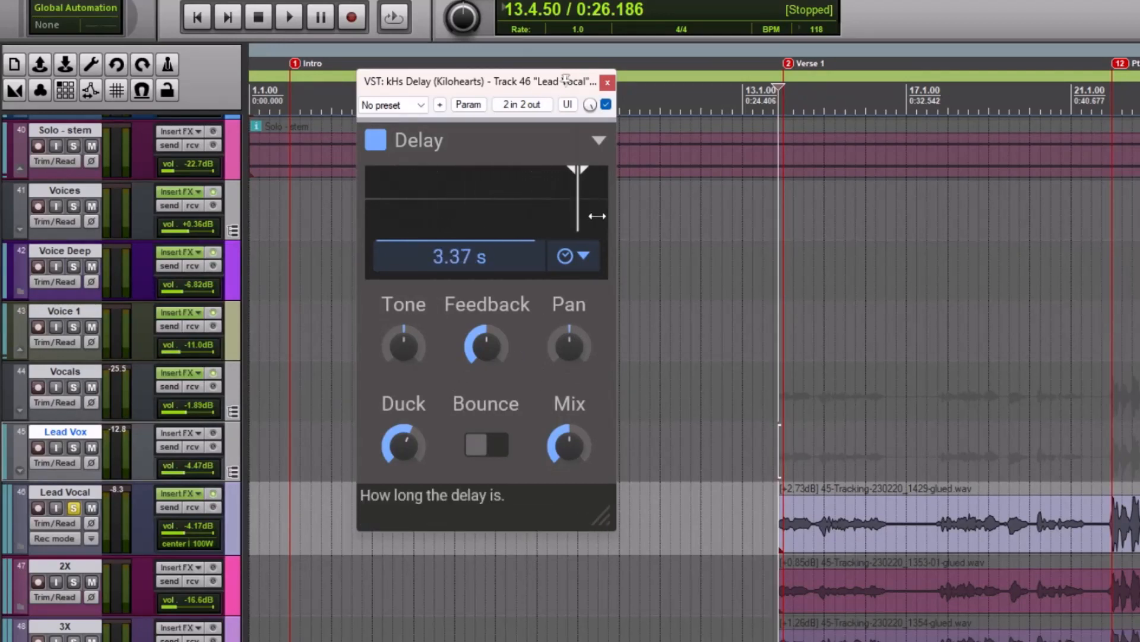
left_click_drag(597, 216, 469, 225)
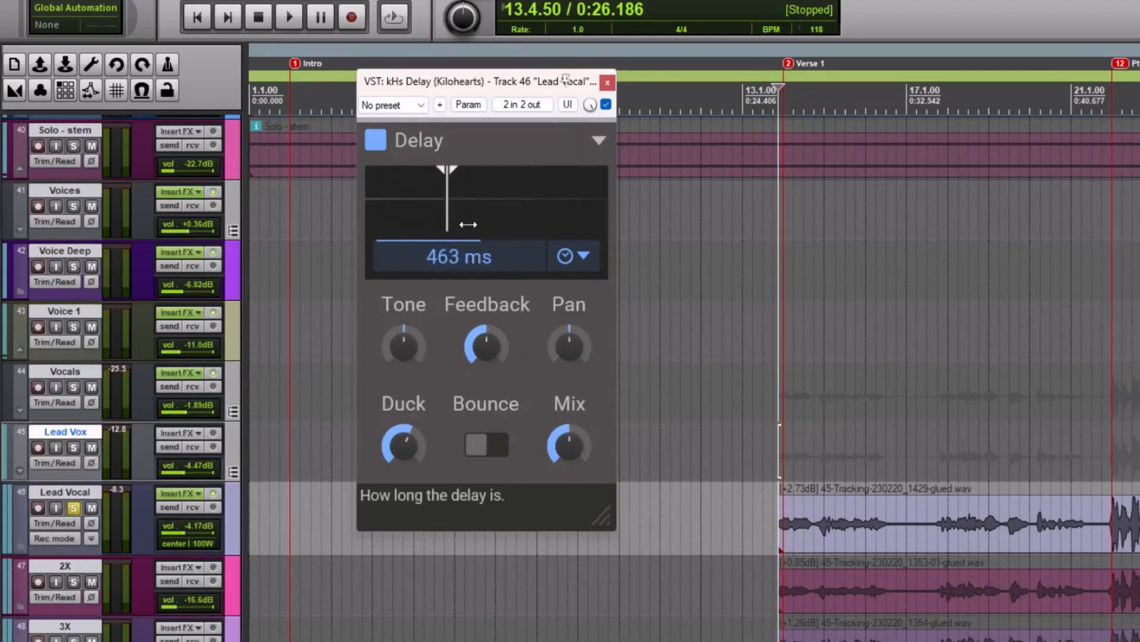
left_click_drag(525, 214, 406, 215)
Step: Switch the kHs Delay's time mode to SYNC and audition the 2/16 delay on Verse 1
left_click(584, 256)
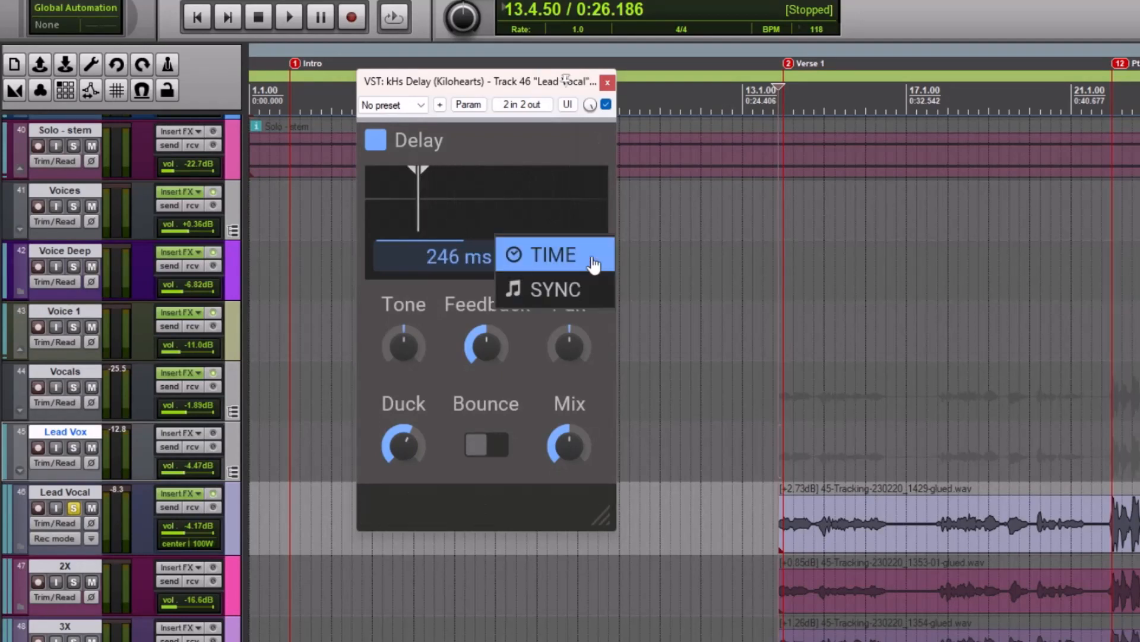
left_click(579, 287)
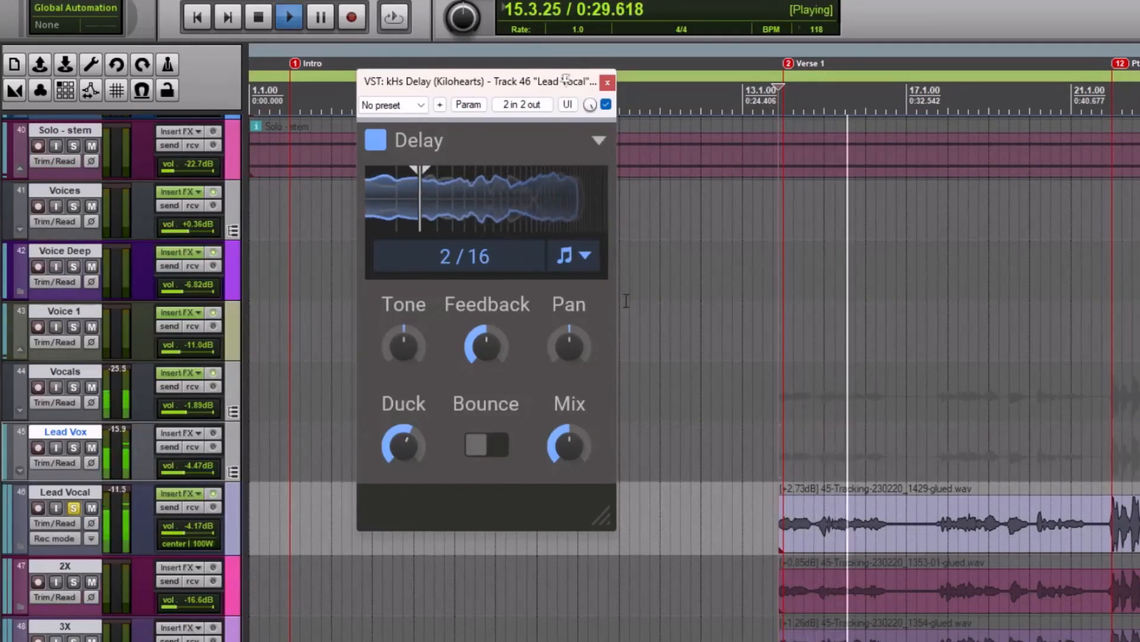
key("space")
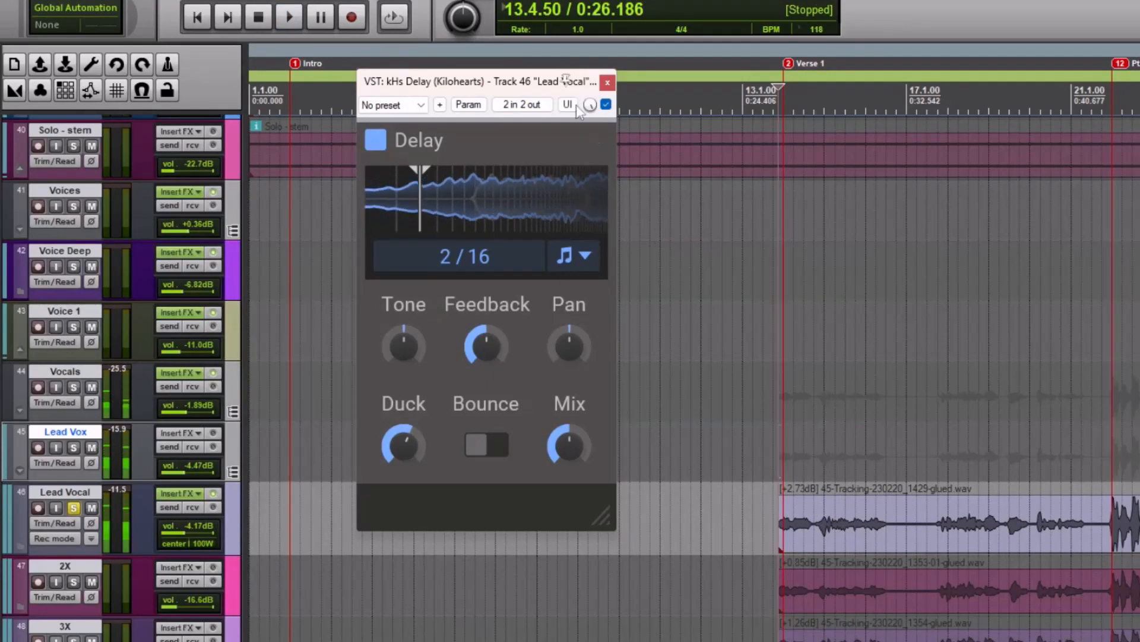
Step: Shorten the synced delay to 1/16, lower its Feedback well below the midpoint, and audition it on Verse 1
left_click_drag(437, 211, 425, 211)
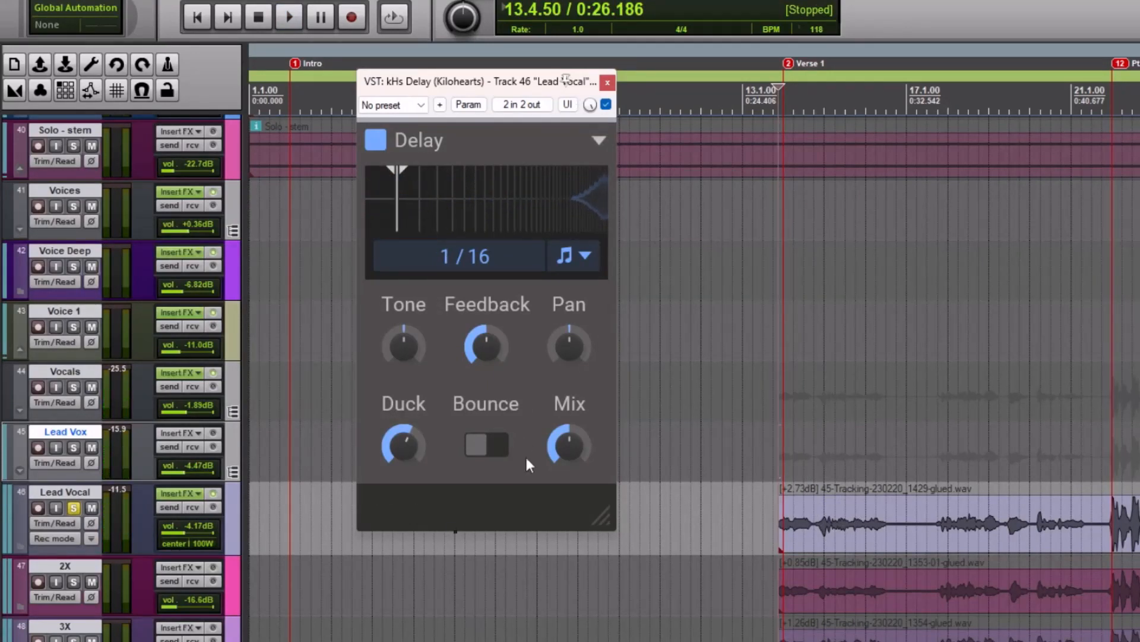
left_click_drag(486, 346, 485, 368)
key("space")
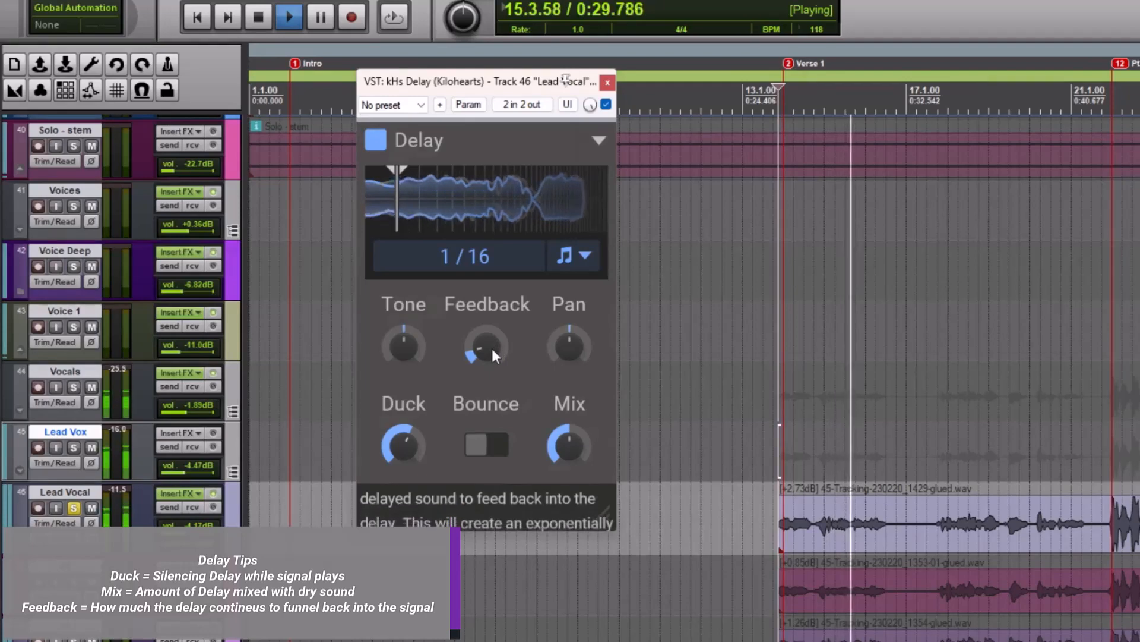
key("space")
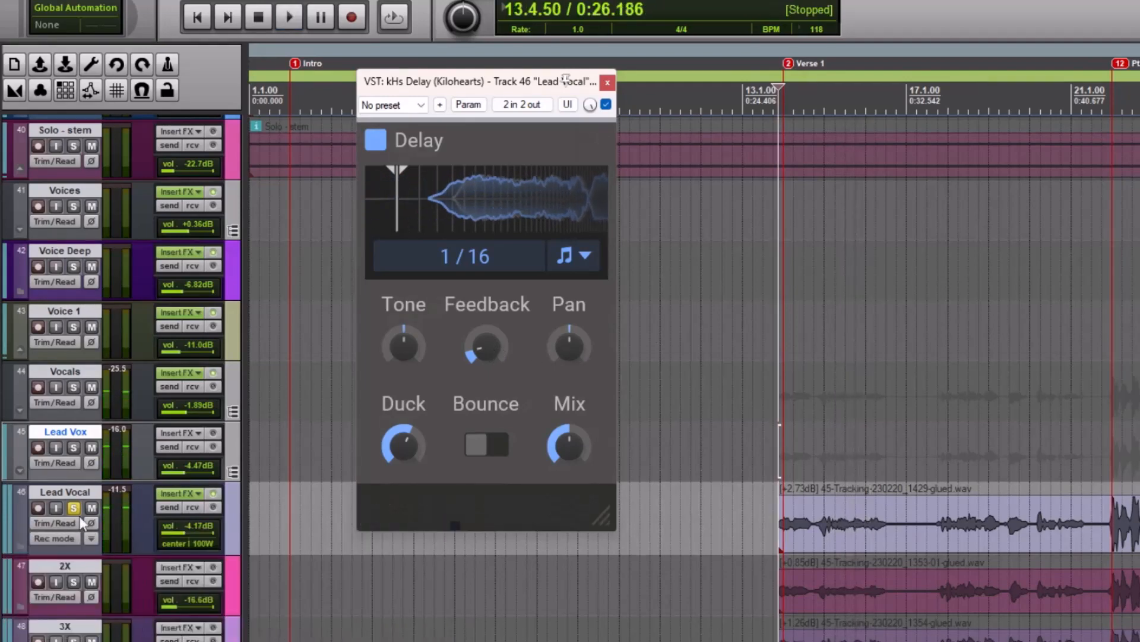
Step: Unsolo the Lead Vocal track and audition the delay within the full mix from the end of Verse 1 into Pt2
left_click(73, 507)
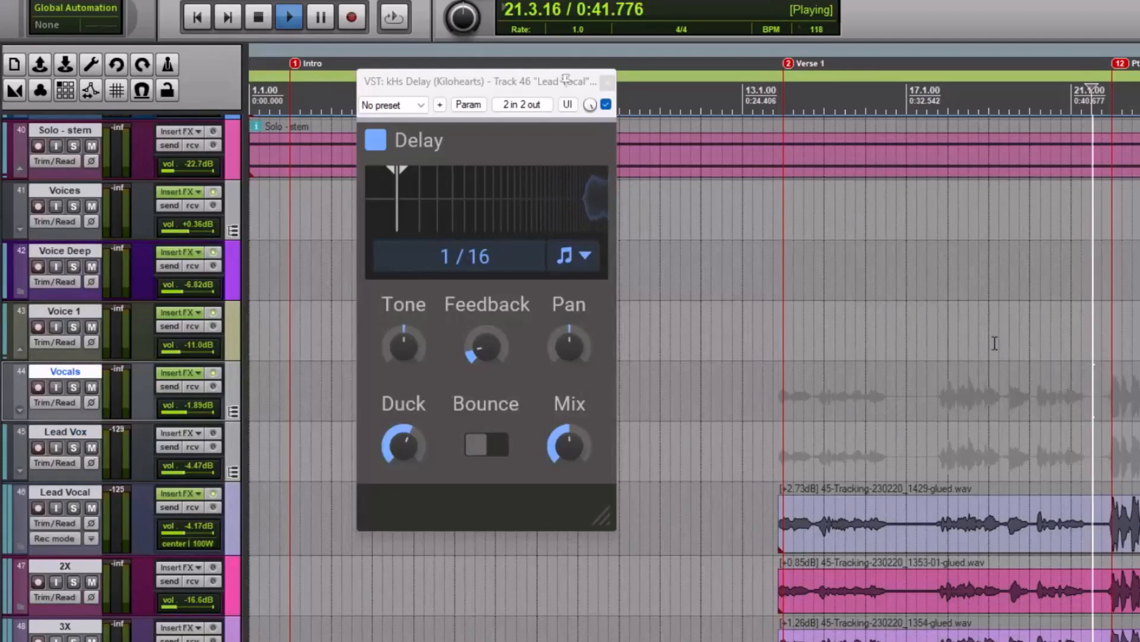
scroll(995, 343, "down", 2)
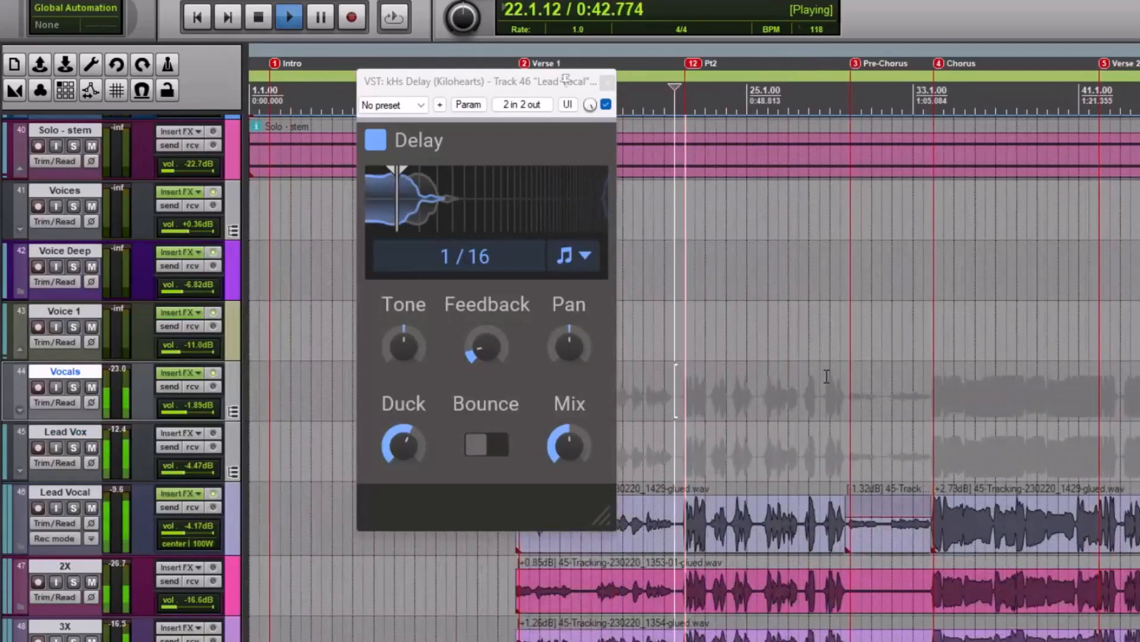
scroll(830, 367, "up", 1)
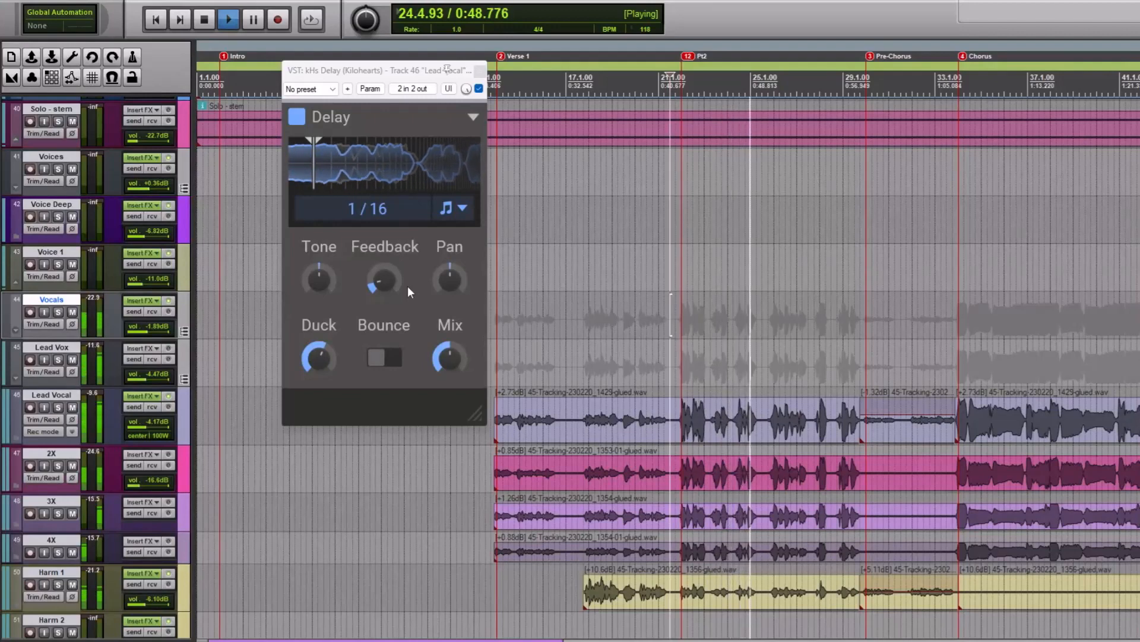
key("space")
Step: Set the kHs Delay's Feedback to 15 %, leaving Mix at its midpoint
mouse_move(382, 274)
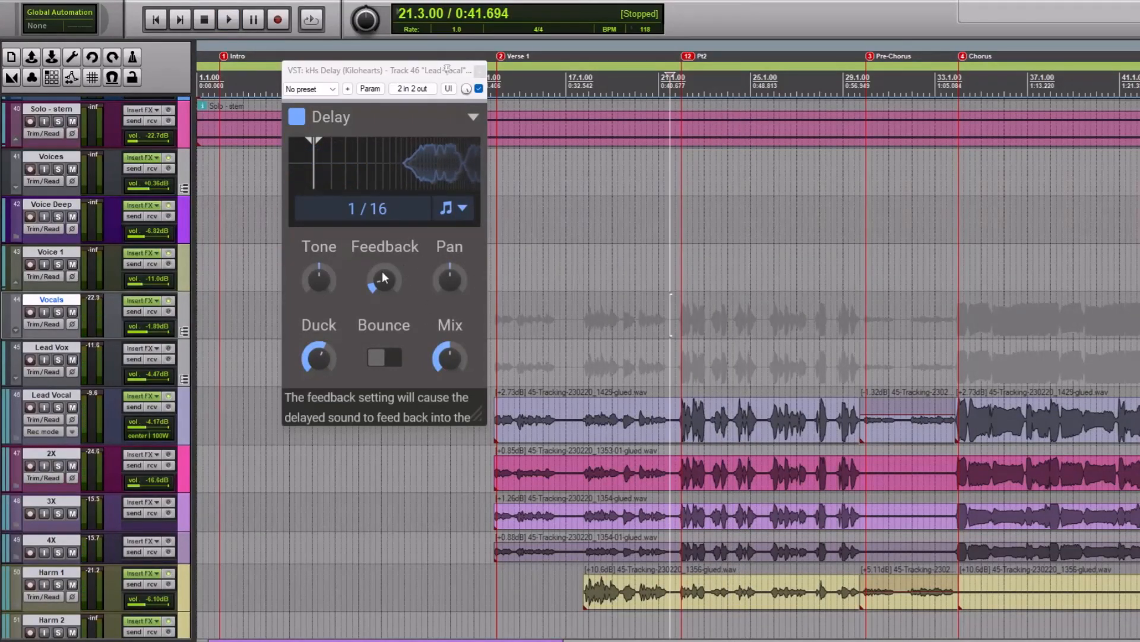
left_click_drag(383, 276, 382, 273)
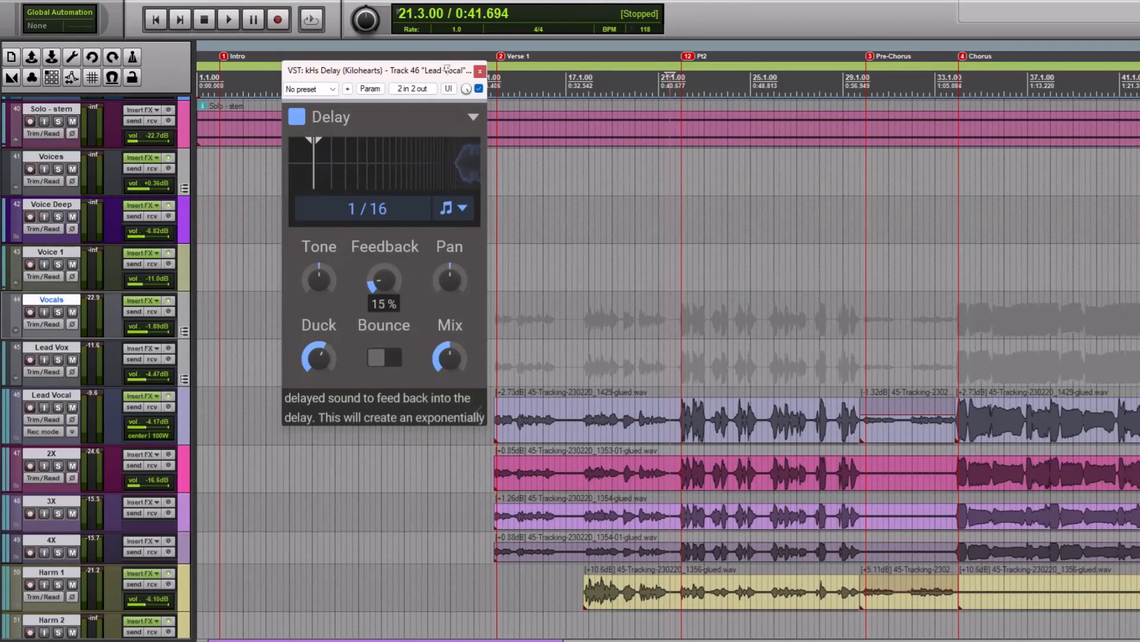
mouse_move(450, 358)
mouse_move(449, 358)
left_mouse_down()
mouse_move(450, 378)
mouse_move(450, 358)
left_mouse_up()
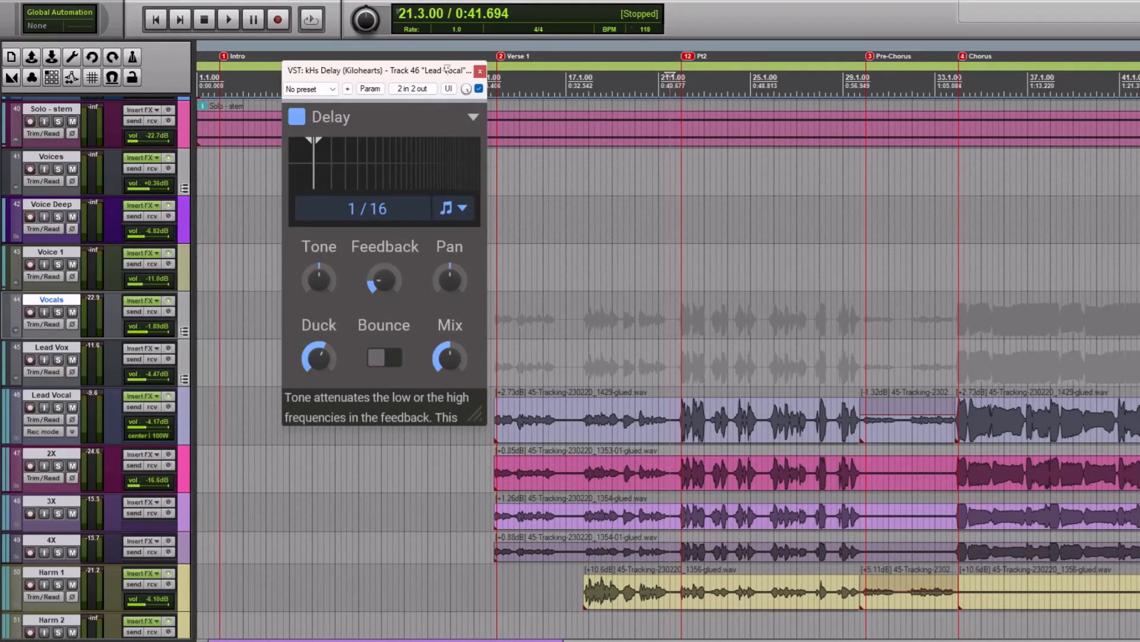
Step: Audition the delay's Tone at 100 %, then lower it below centre for a darker echo and listen again going into Pt2
key("space")
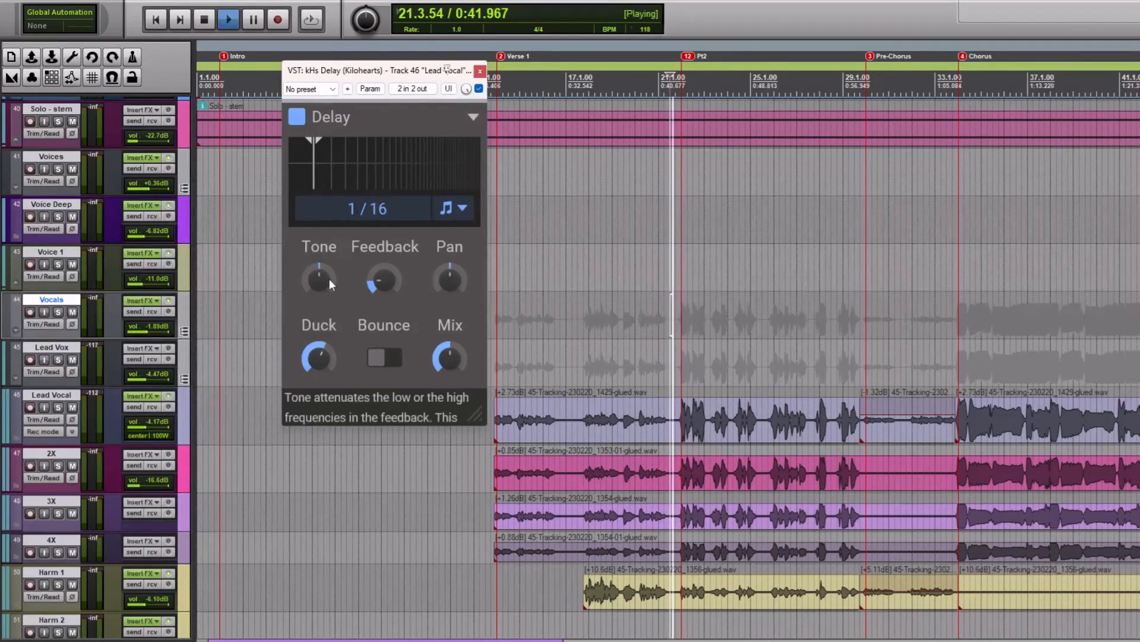
left_click_drag(315, 276, 314, 240)
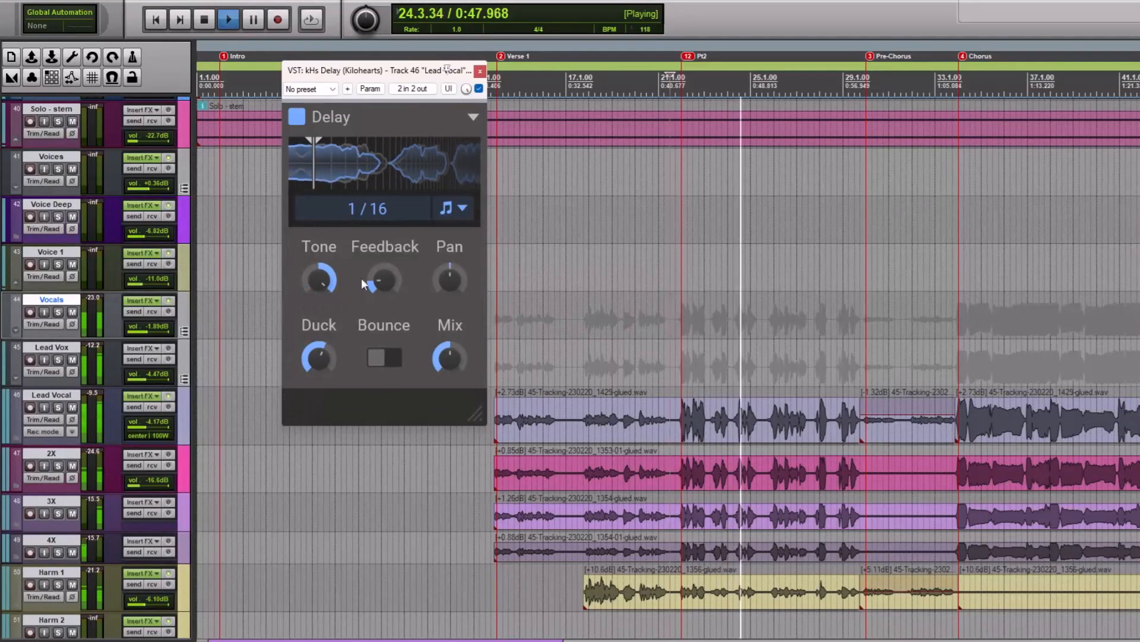
key("space")
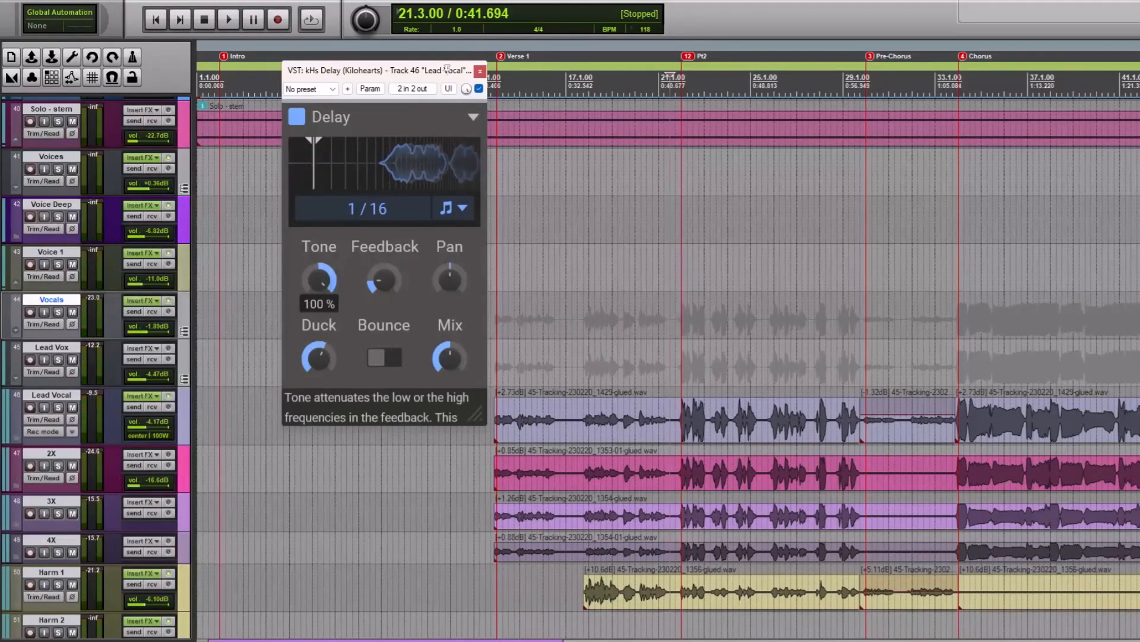
left_click_drag(315, 240, 315, 286)
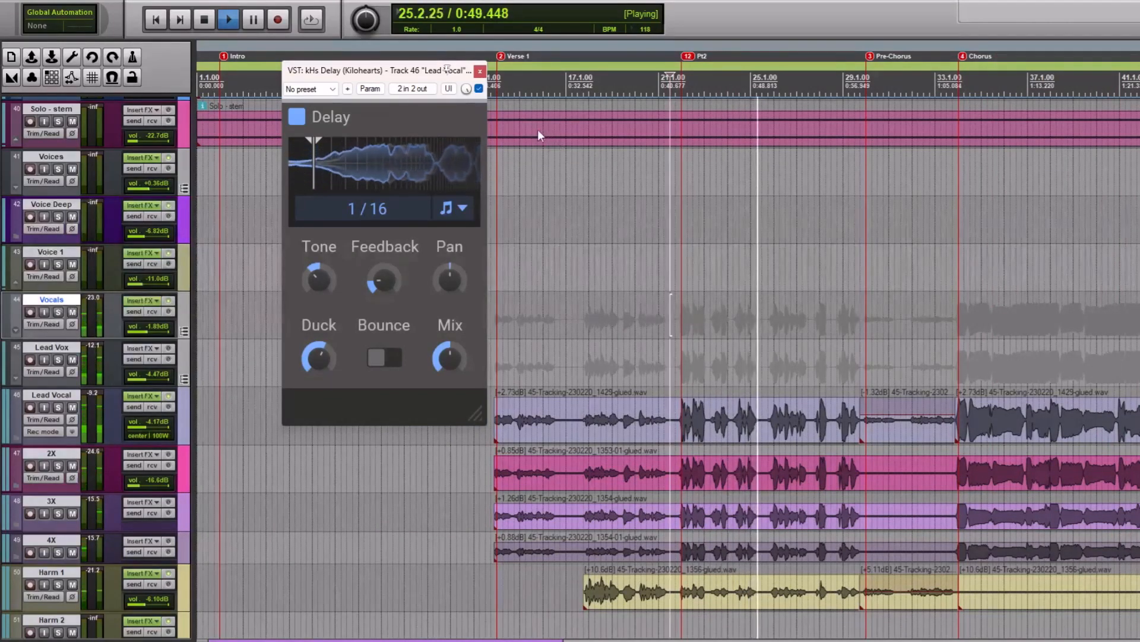
key("space")
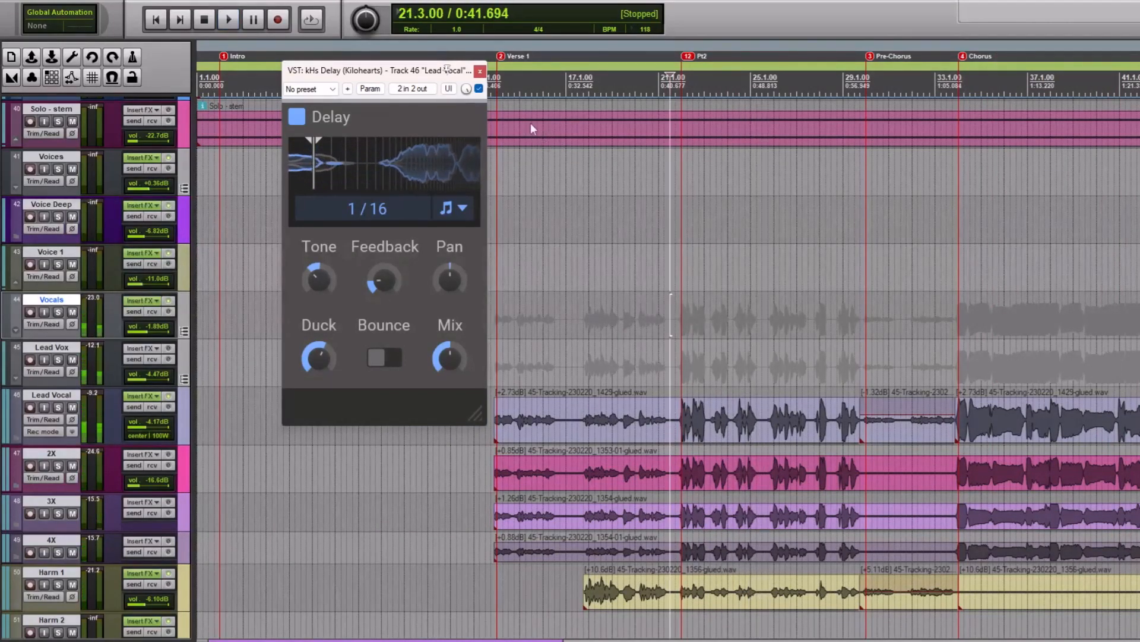
Step: Add a second kHs Delay (Kilohearts) to the Lead Vocal effects chain, leaving only the new plugin's window open
left_click(480, 71)
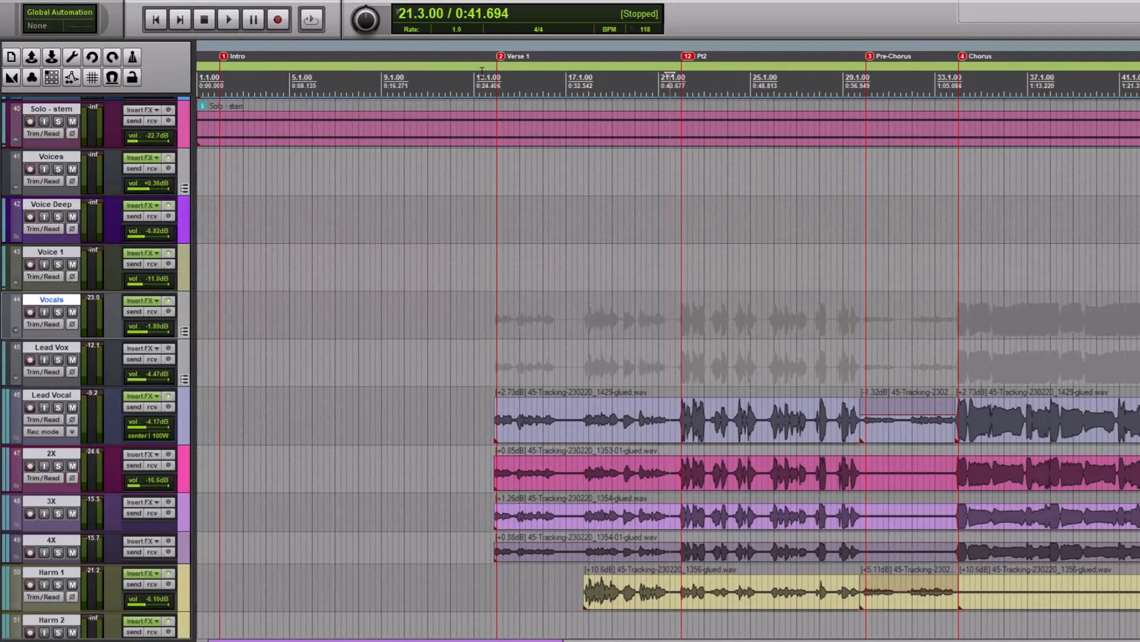
left_click(140, 396)
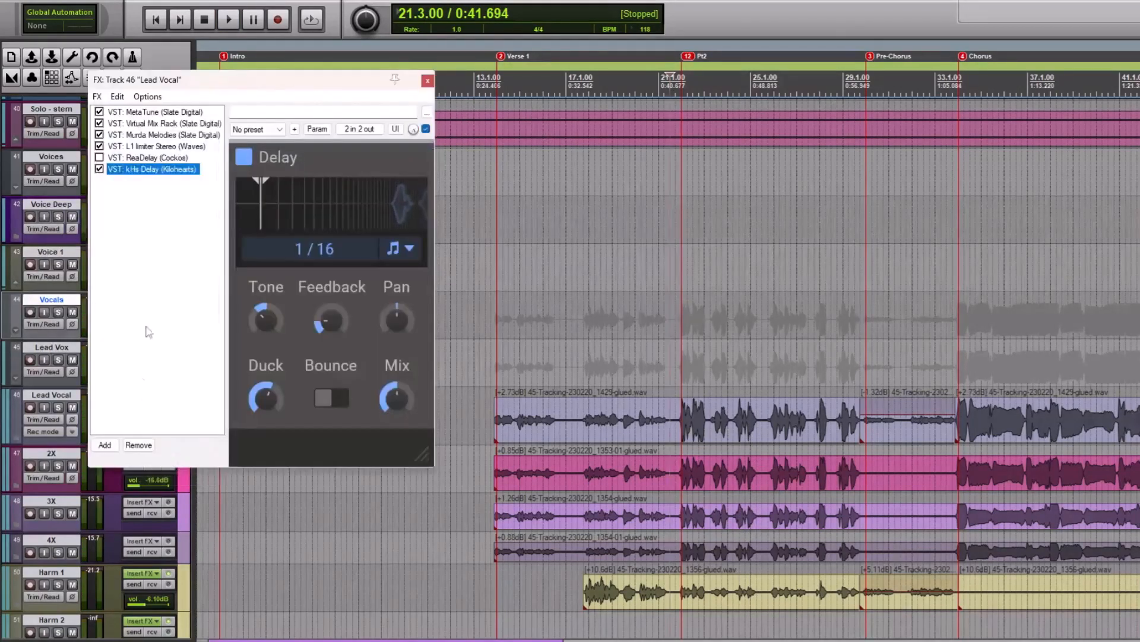
left_click(104, 445)
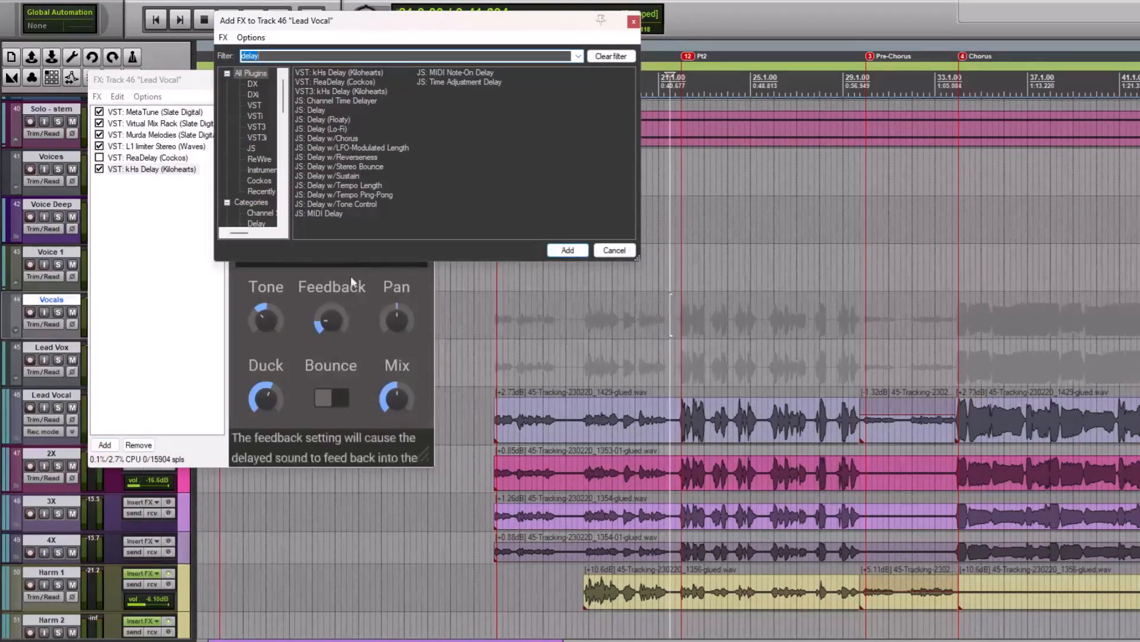
double_click(339, 73)
left_click_drag(259, 102, 359, 113)
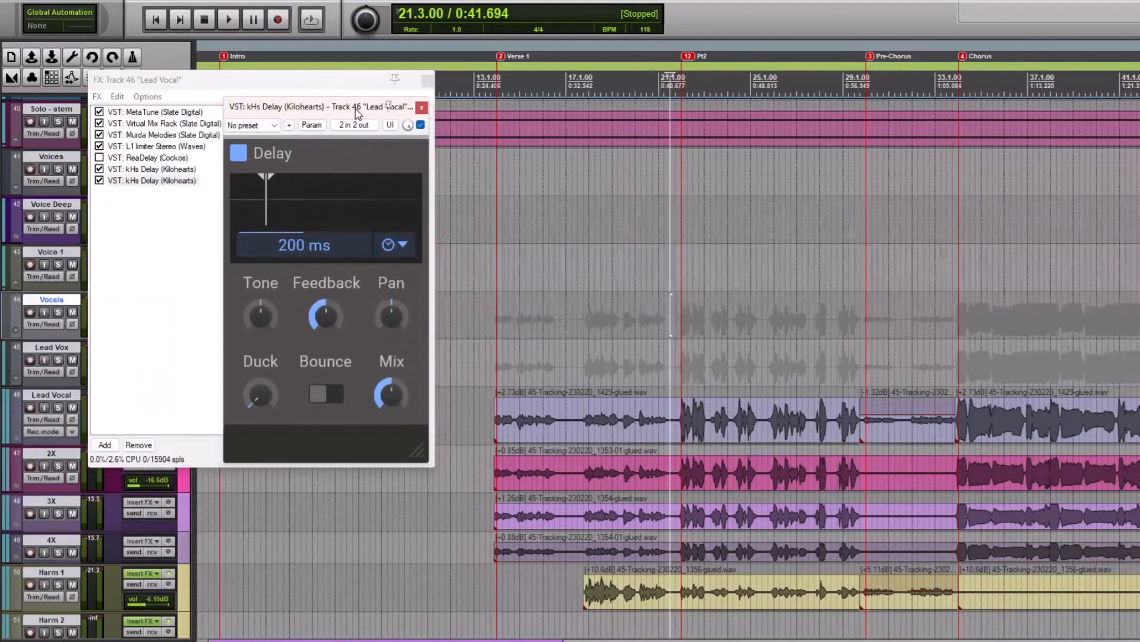
left_click(428, 81)
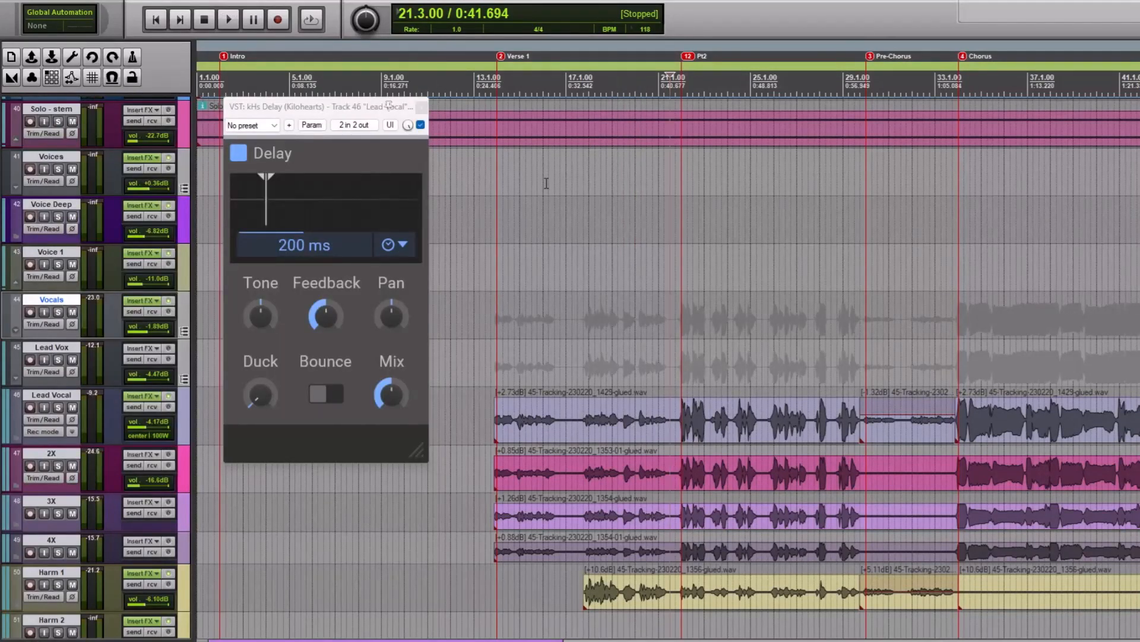
Step: Solo the Vocals track and audition the newly added delay from the end of Verse 1 into Pt2
scroll(547, 184, "up", 3)
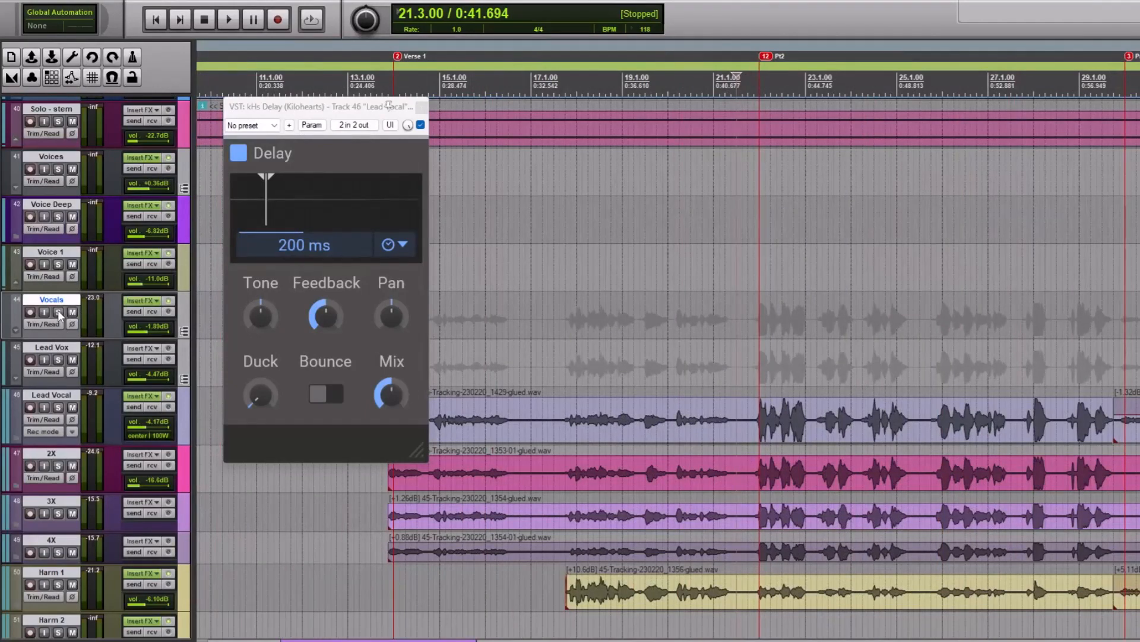
left_click(58, 312)
key("space")
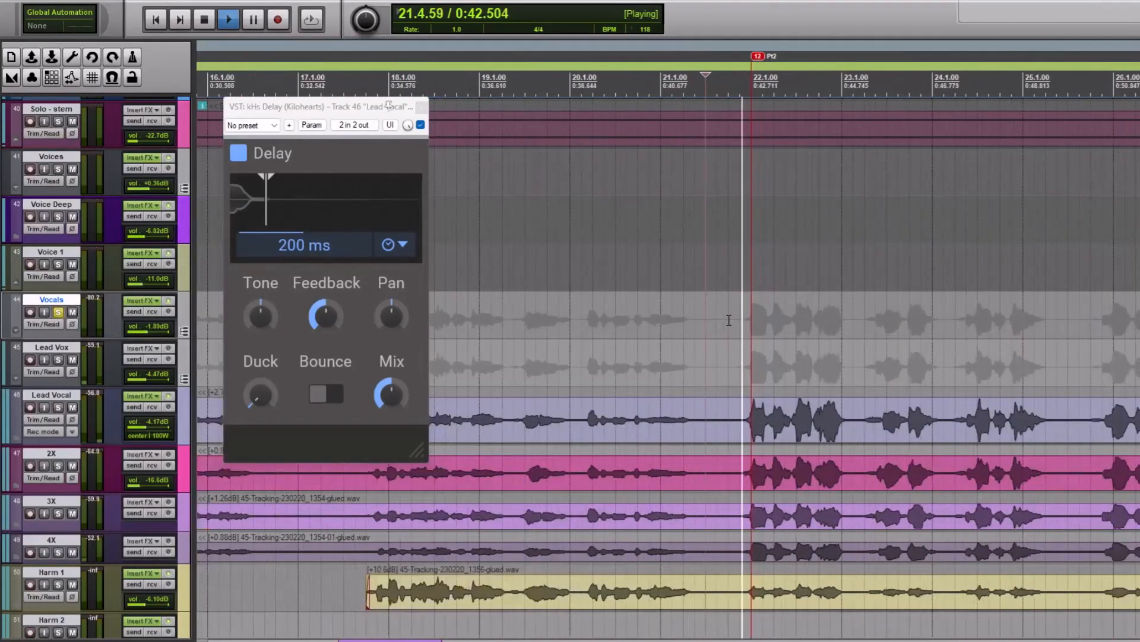
key("space")
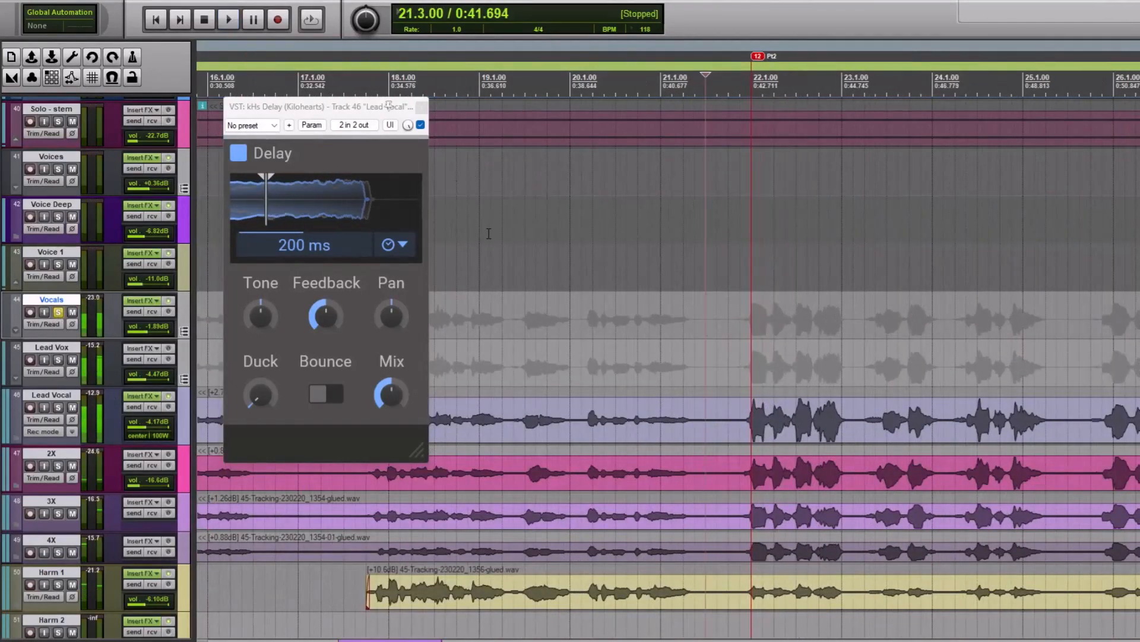
Step: Switch the second kHs Delay to SYNC mode and set its delay length to 8/16
left_click(395, 244)
left_click(380, 270)
mouse_move(287, 212)
left_mouse_down()
mouse_move(361, 212)
mouse_move(345, 212)
left_mouse_up()
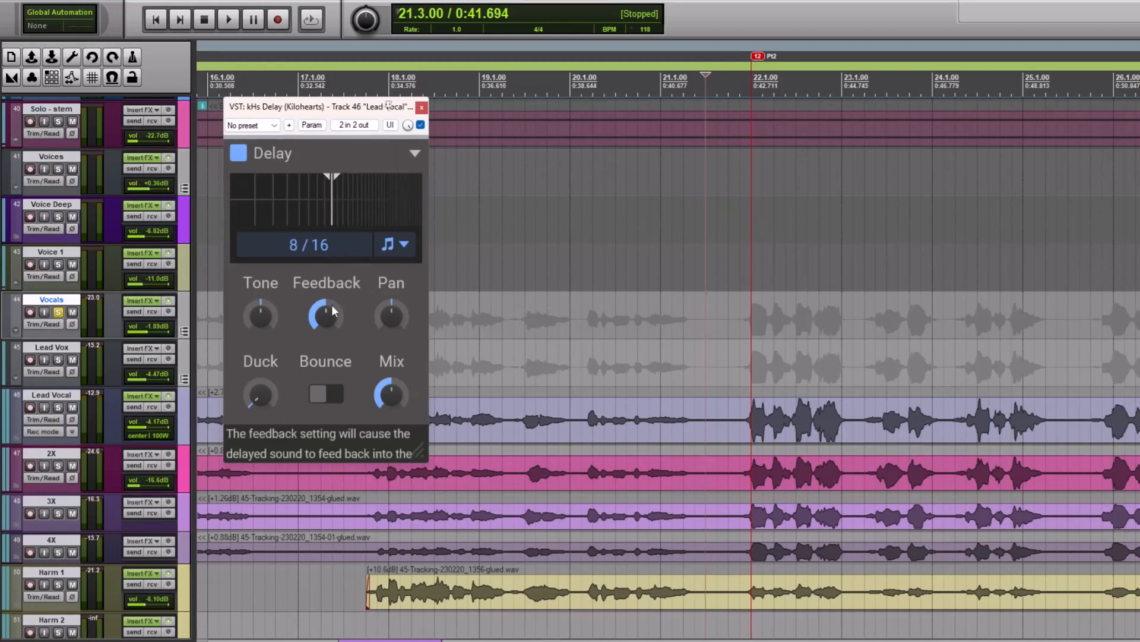
Step: Lower the second delay's Feedback and Tone, raise Duck close to maximum, and audition the result into Pt2
left_click_drag(325, 316, 326, 341)
left_click_drag(248, 385, 260, 344)
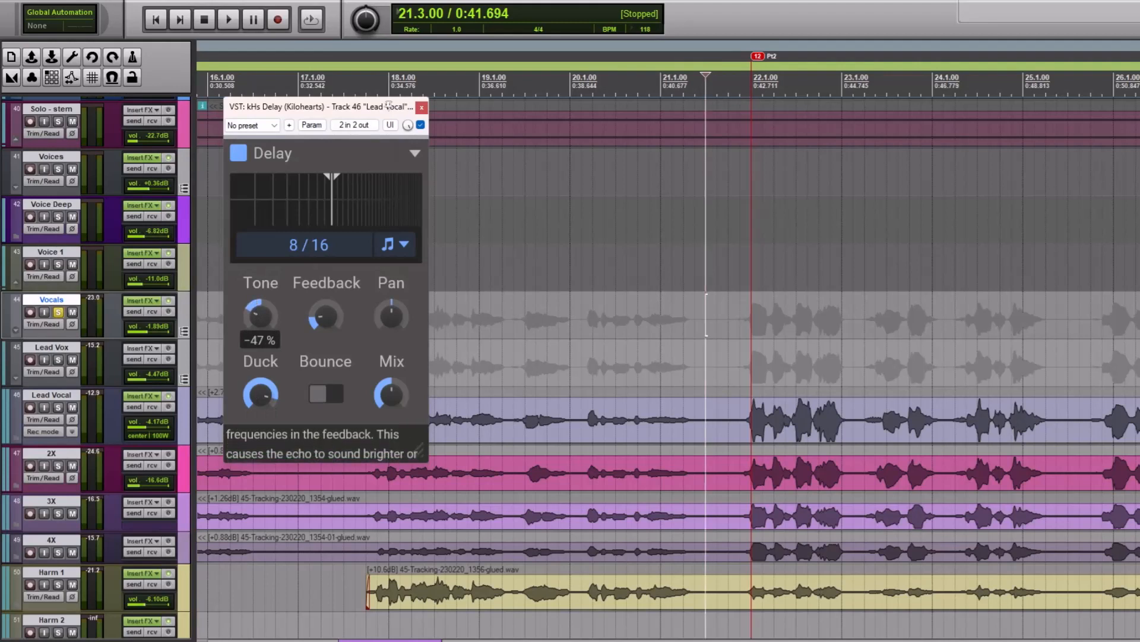
key("space")
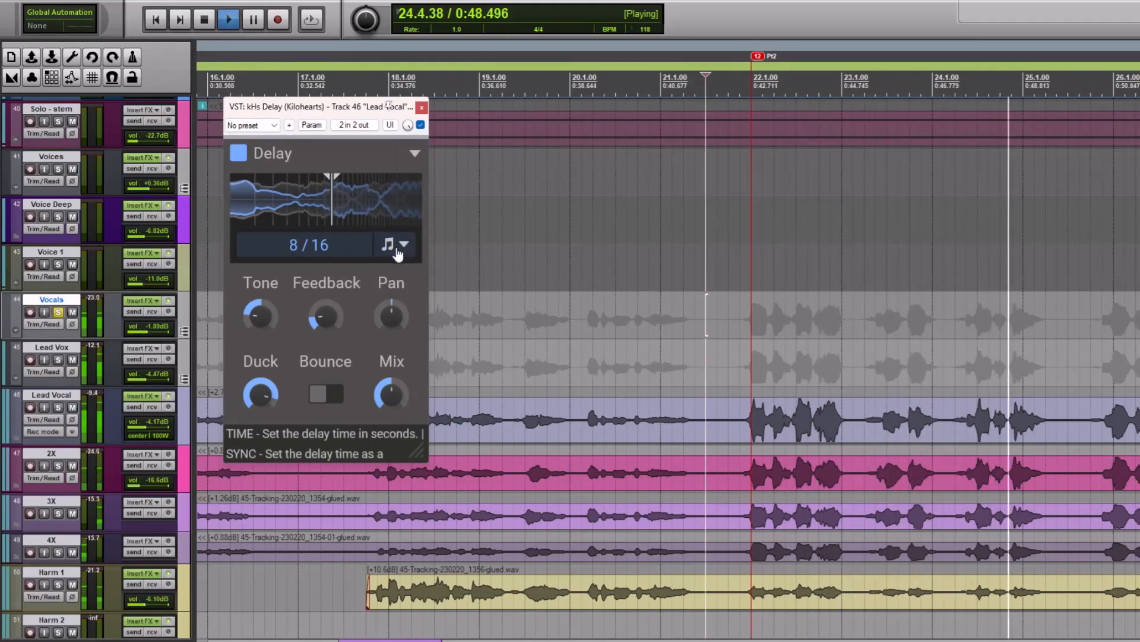
key("space")
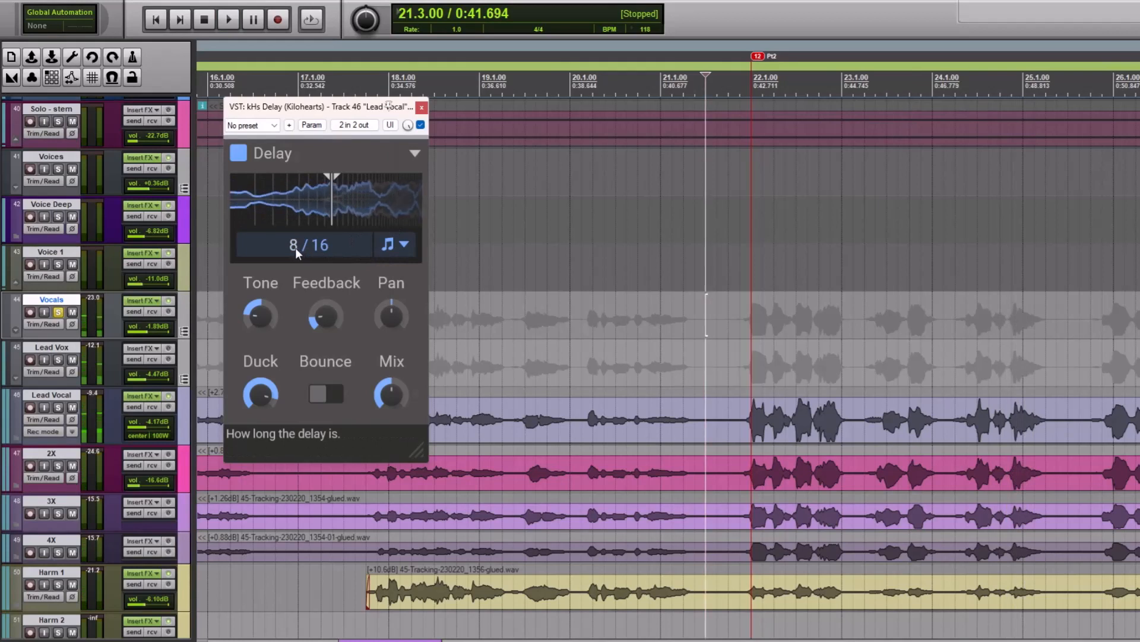
Step: Lengthen the second delay to 12/16 and audition it on the soloed vocals
left_click_drag(295, 248, 294, 223)
key("space")
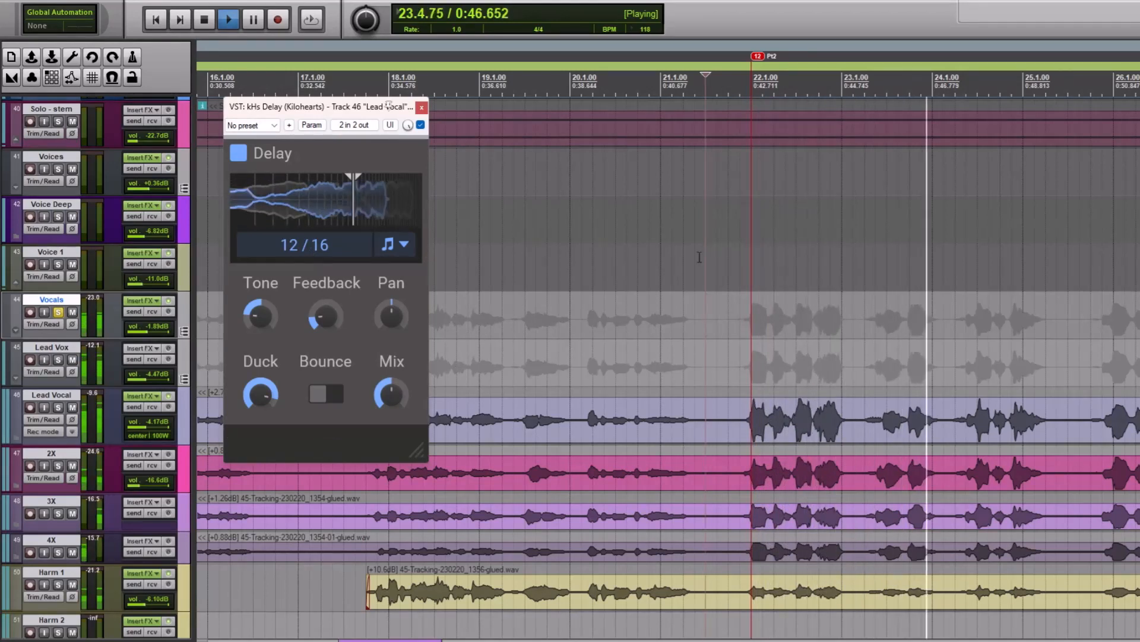
key("space")
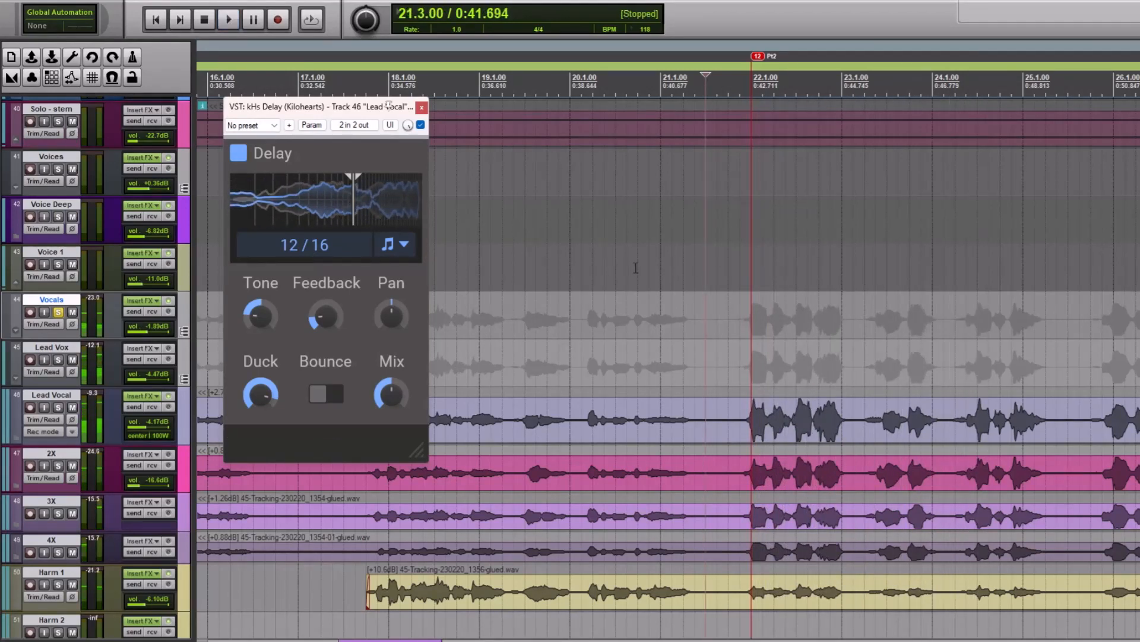
Step: Lower the second delay's Feedback to near minimum and its Mix below the midpoint, keep Duck near maximum, and turn on Bounce
scroll(696, 269, "down", 3)
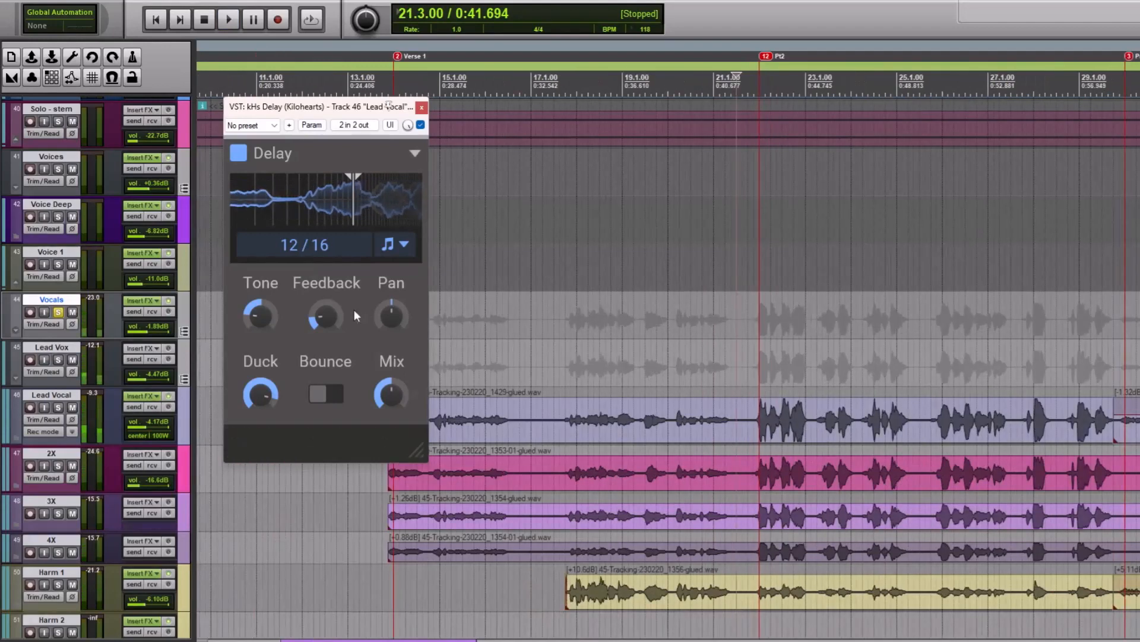
mouse_move(326, 315)
left_click_drag(322, 312, 322, 316)
mouse_move(246, 384)
left_click_drag(261, 394, 261, 394)
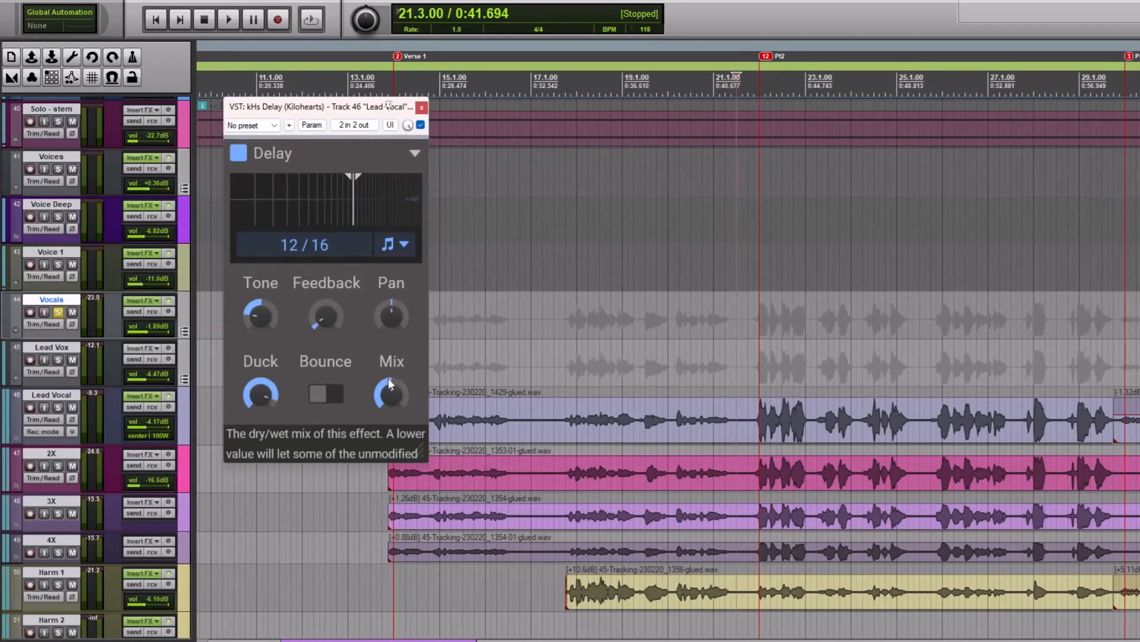
left_click_drag(391, 394, 391, 394)
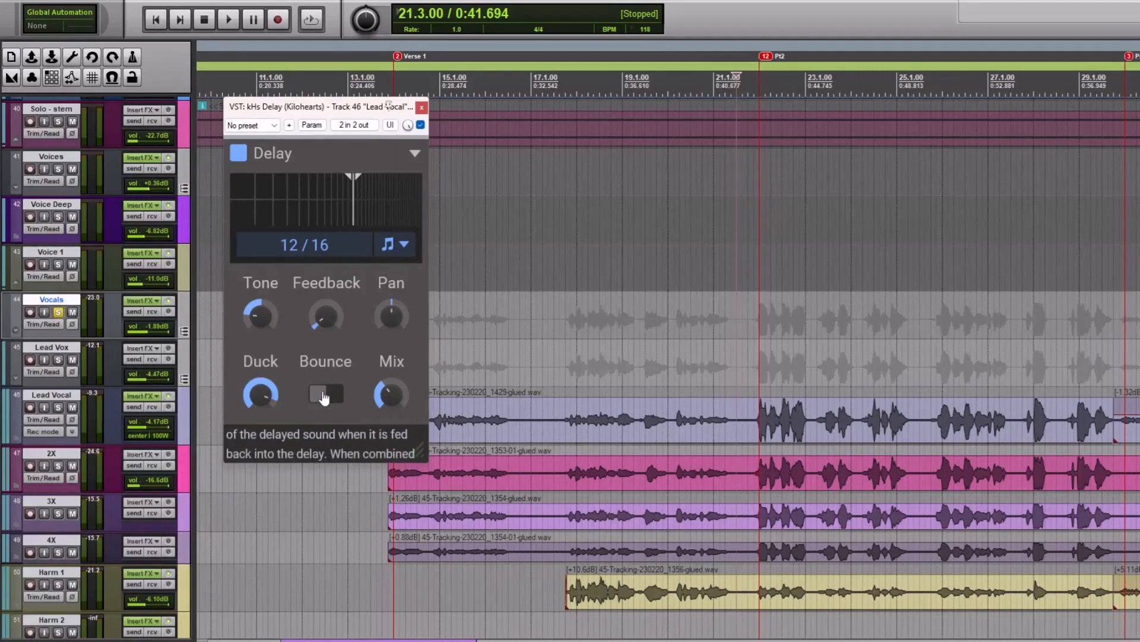
left_click(323, 395)
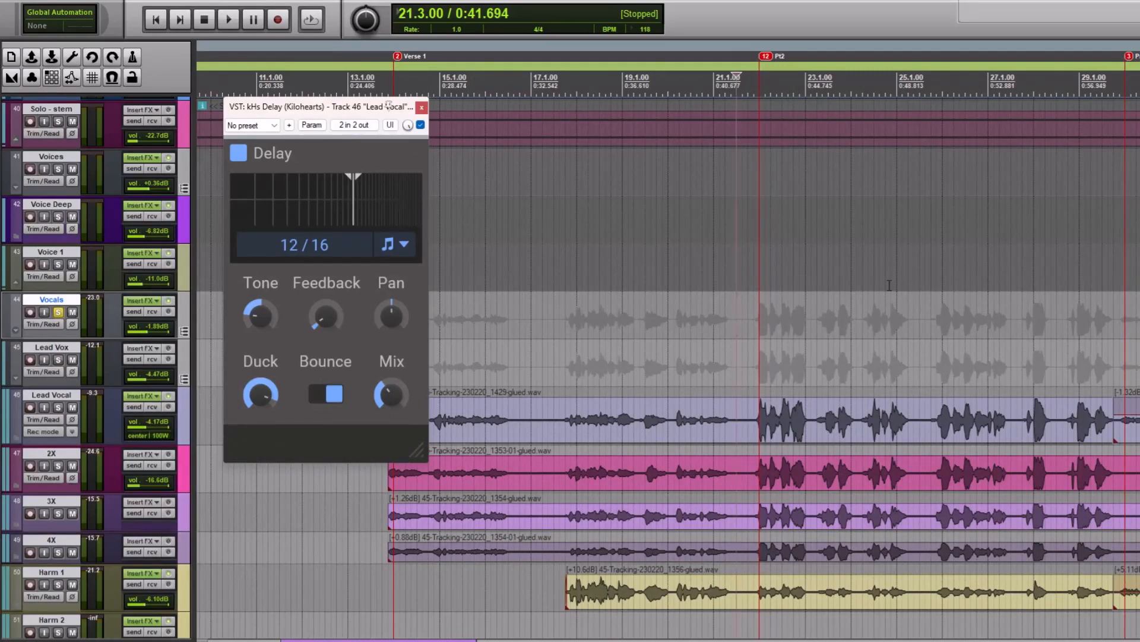
Step: Audition the second delay on the soloed vocals from bar 21.3 through the start of Pt2
scroll(874, 272, "up", 3)
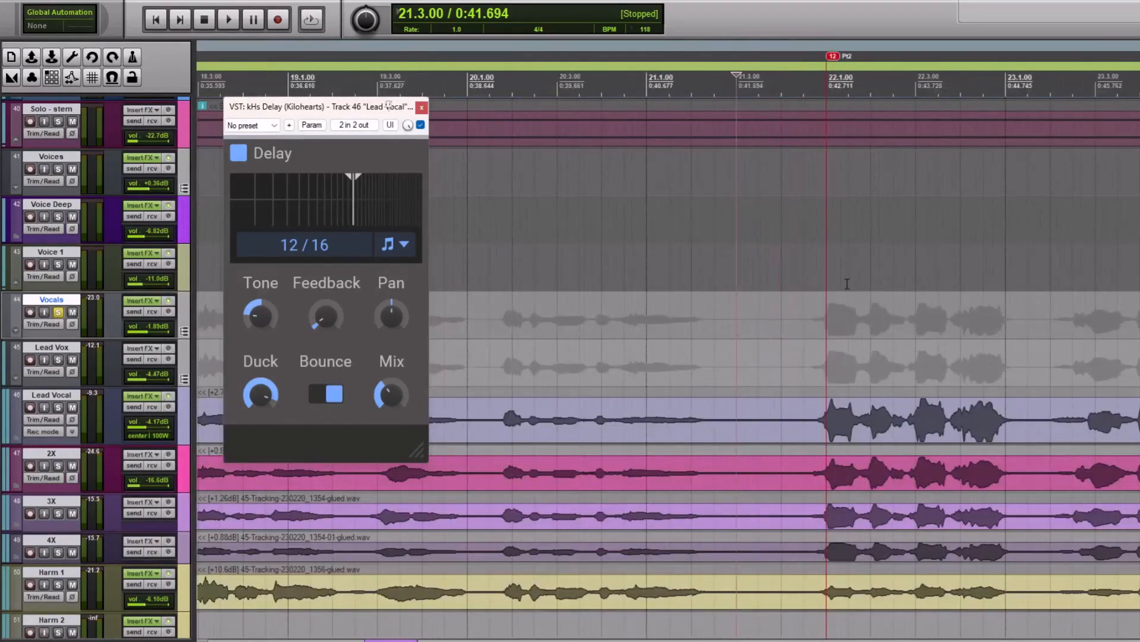
key("space")
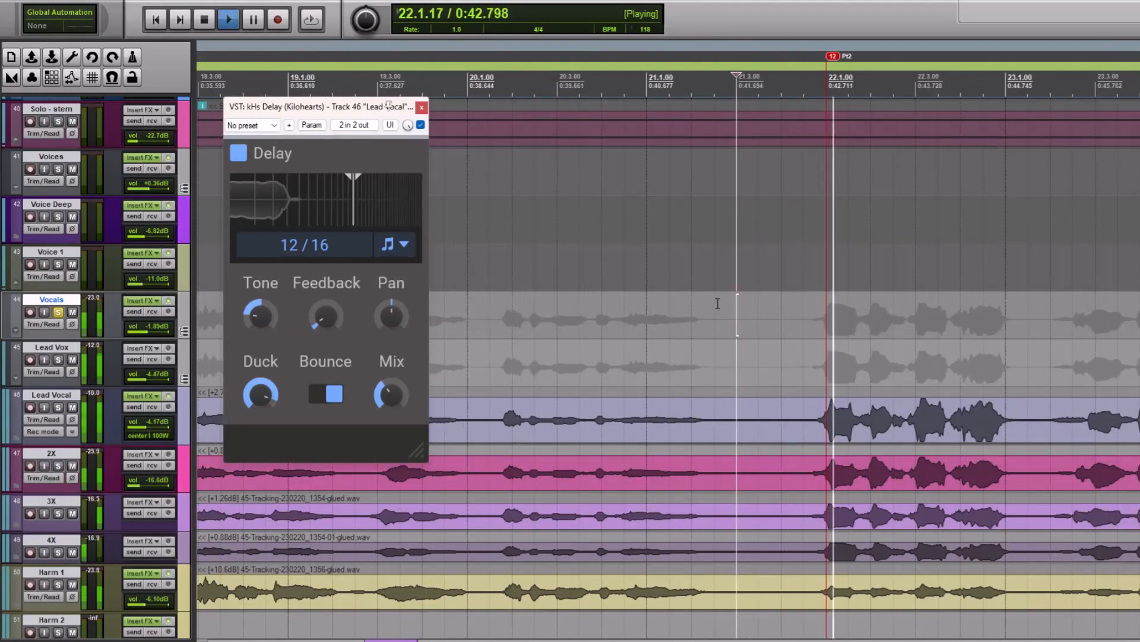
scroll(710, 298, "down", 2)
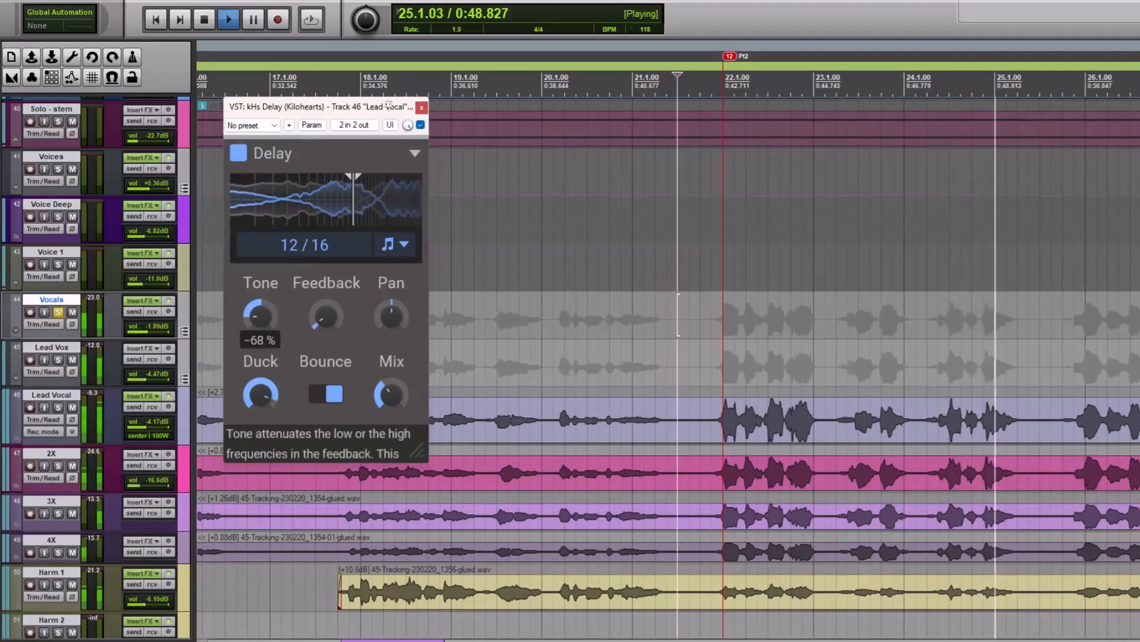
mouse_move(333, 360)
mouse_move(395, 390)
key("space")
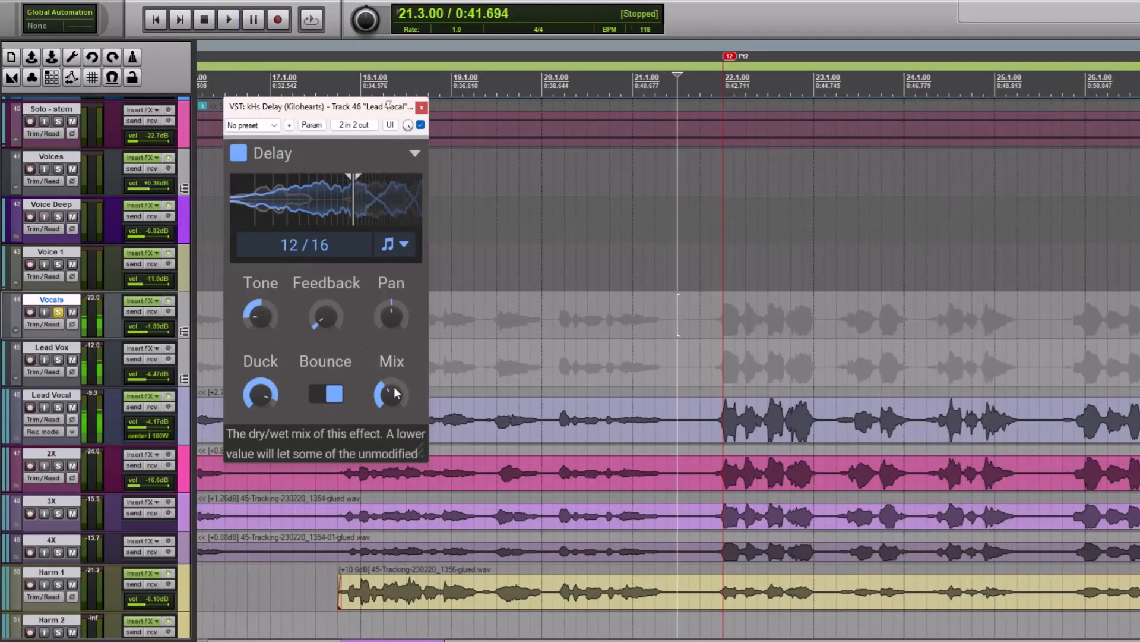
Step: Lower the second delay's Mix further to a small amount and audition the soloed vocals into Pt2 again
left_click_drag(394, 391, 394, 414)
key("space")
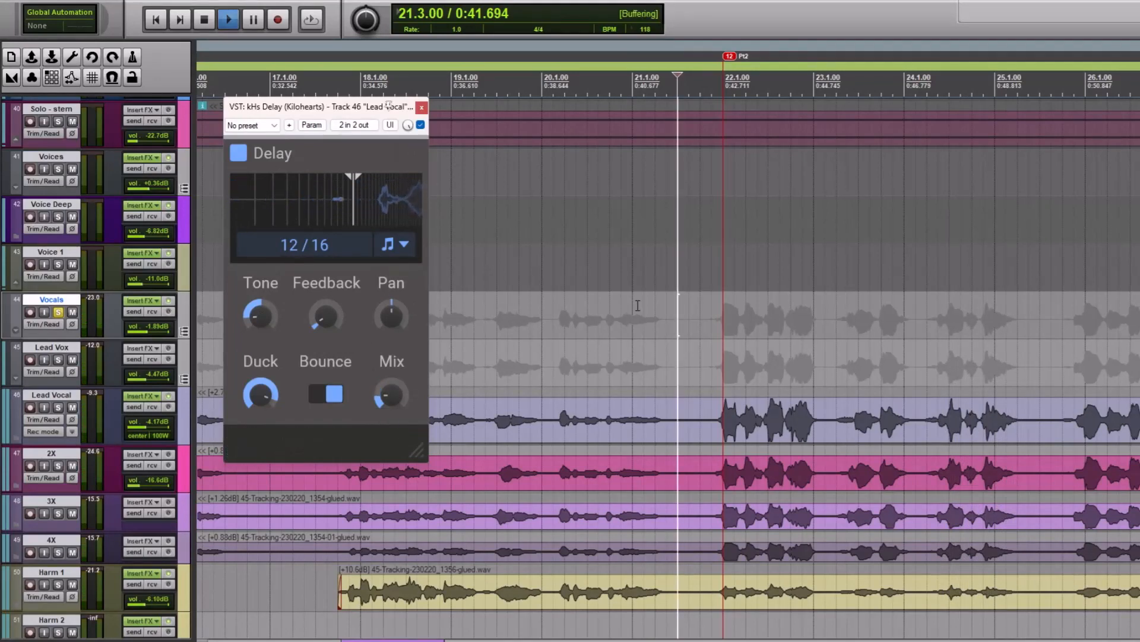
scroll(664, 267, "down", 3)
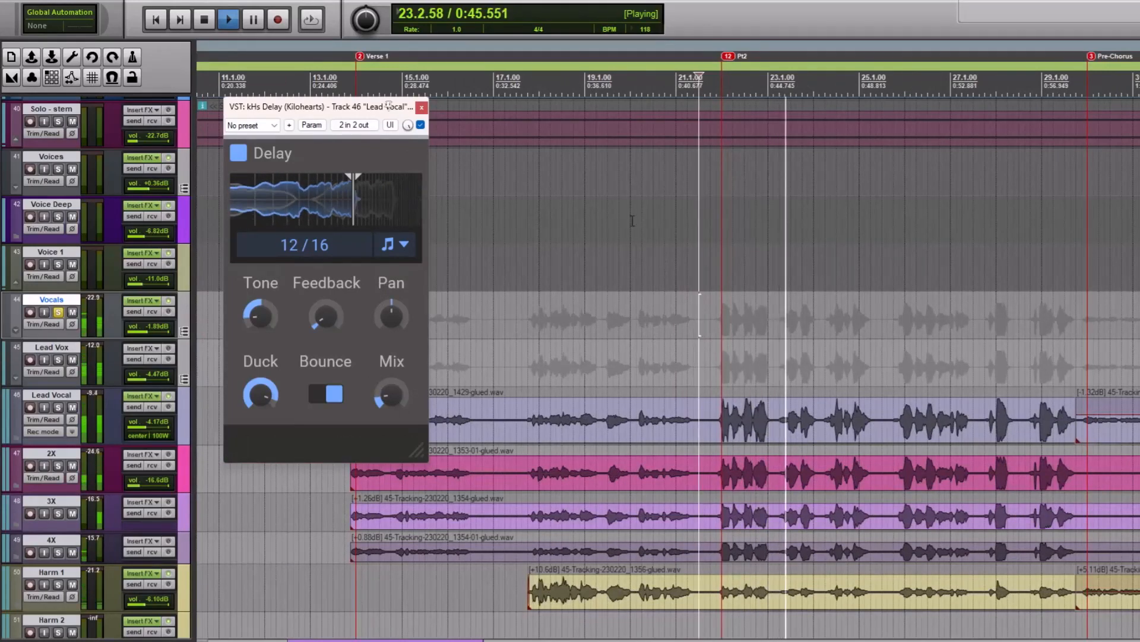
key("space")
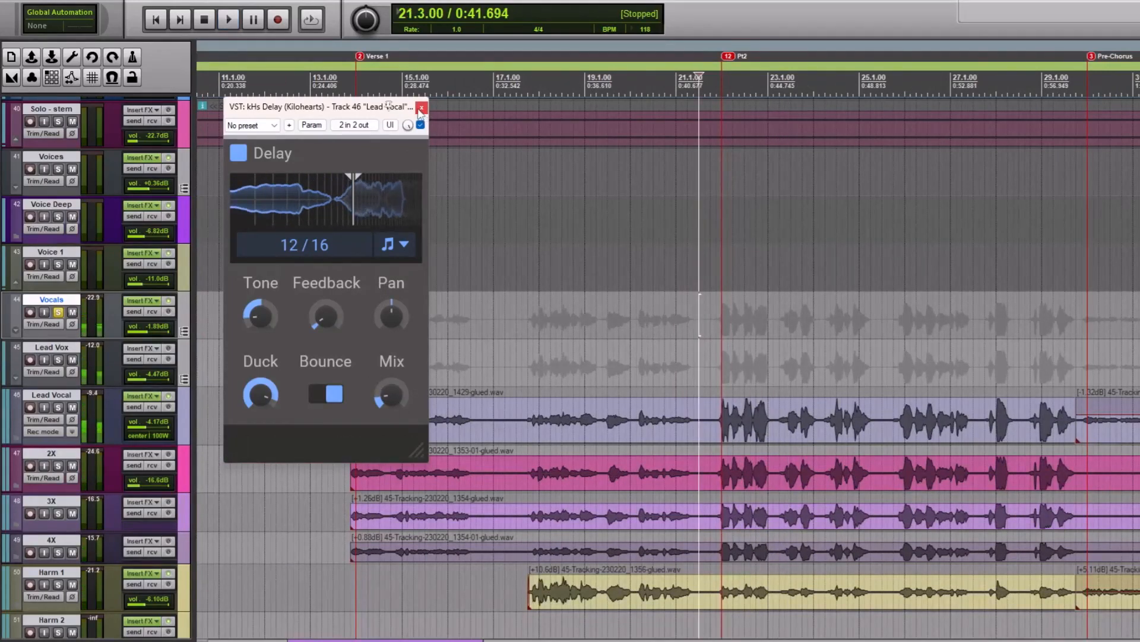
Step: Close the delay plugin window, unsolo the Vocals track, and audition the full mix from bar 21.3 into Pt2
left_click(421, 108)
scroll(799, 273, "down", 3)
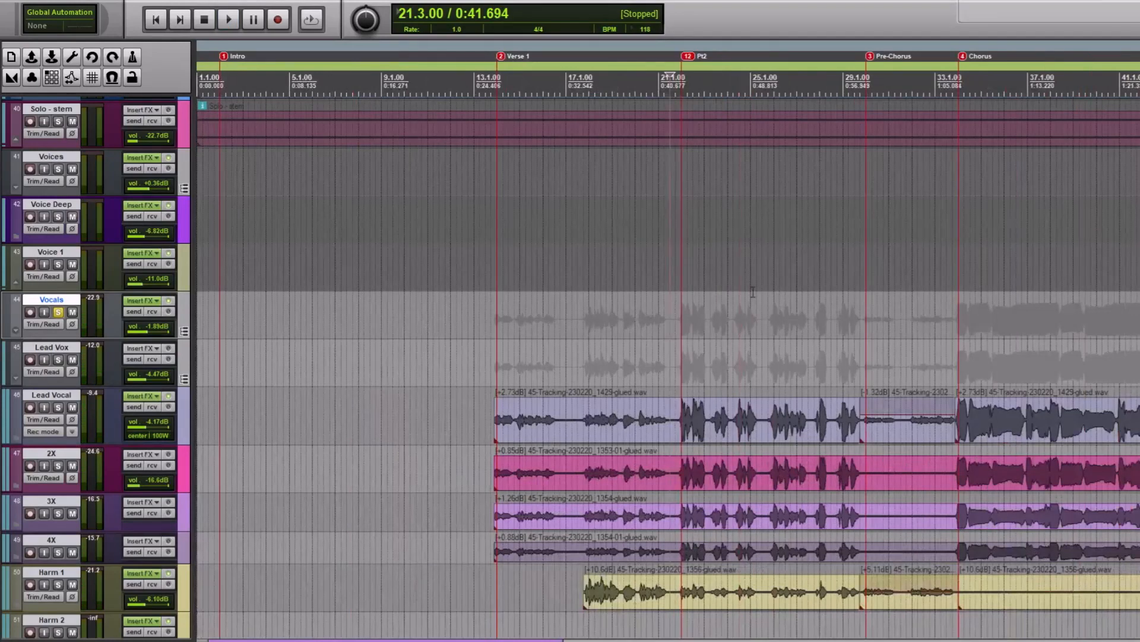
scroll(601, 300, "up", 3)
left_click(59, 312)
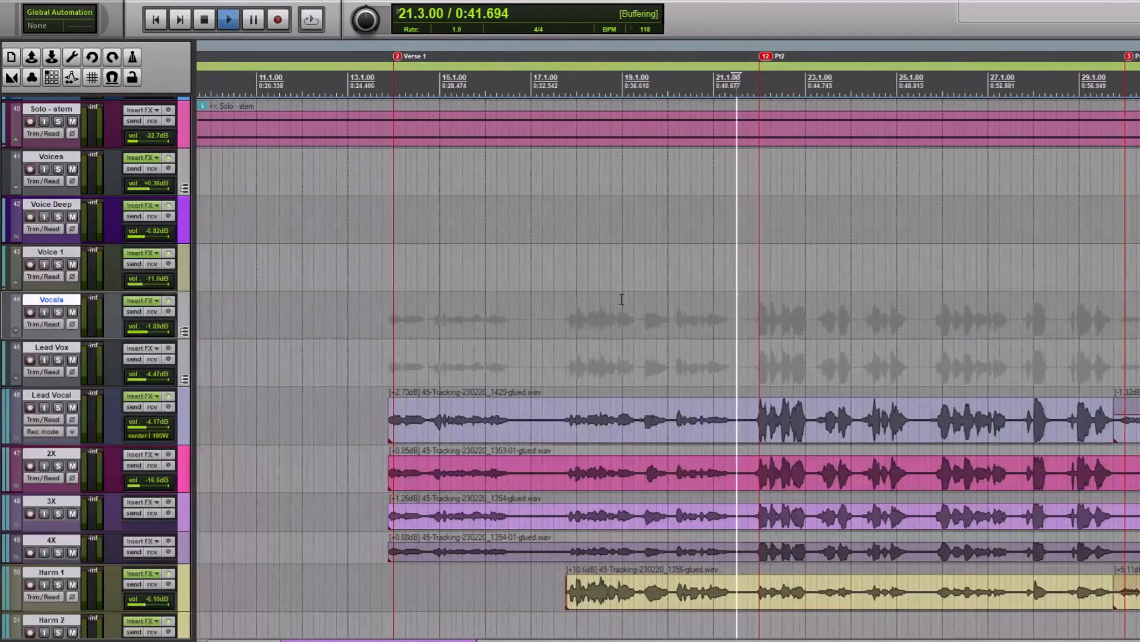
scroll(607, 295, "down", 1)
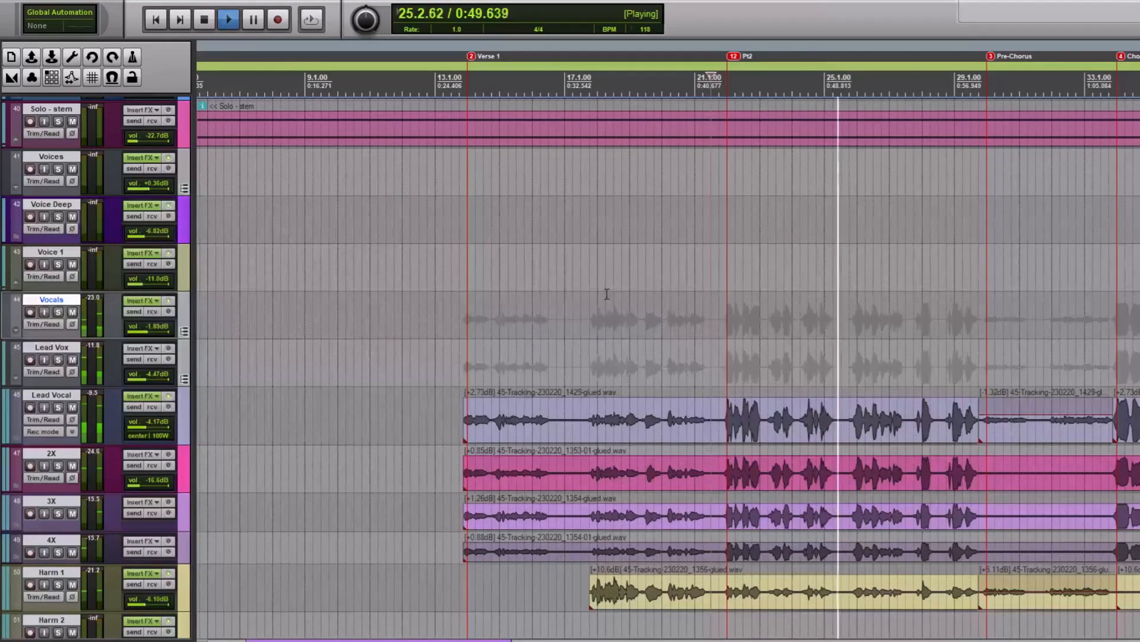
key("space")
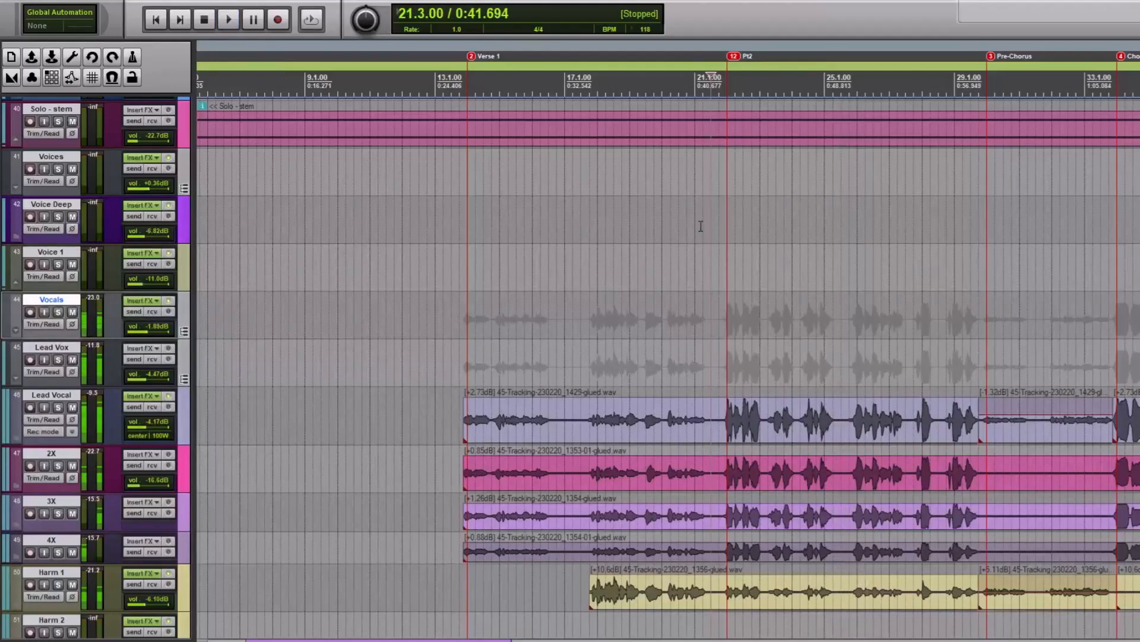